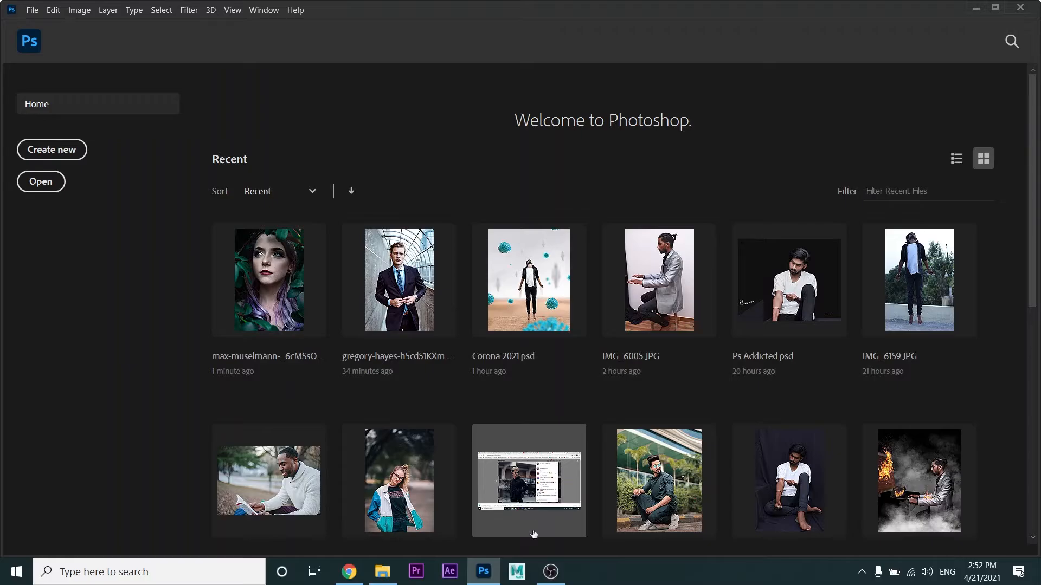
Open the portrait JPG of the purple-haired woman from File Explorer and duplicate its background layer
click(383, 571)
drag(229, 157, 549, 124)
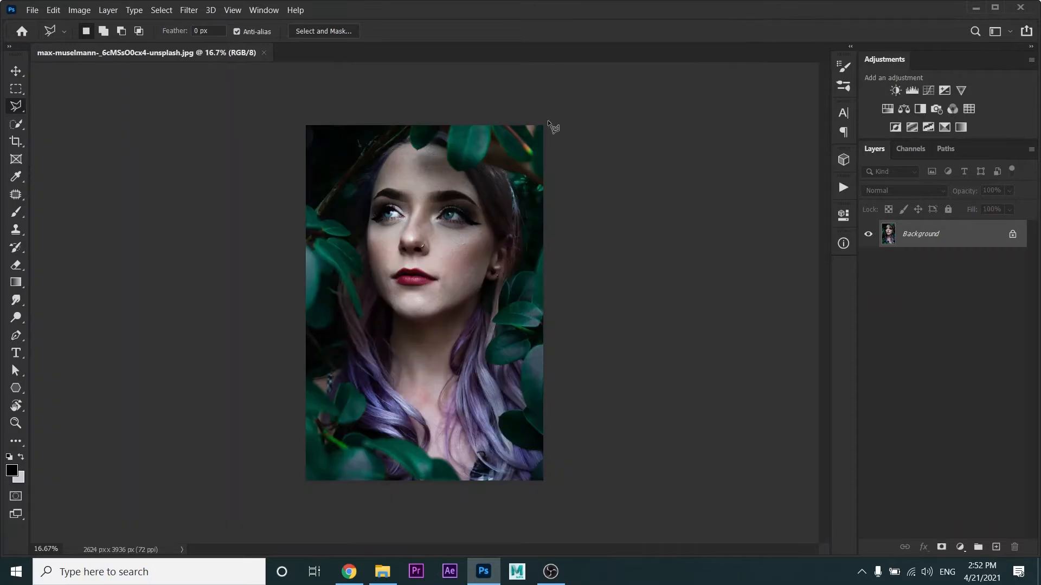
scroll(452, 247, up, 4)
scroll(451, 245, down, 4)
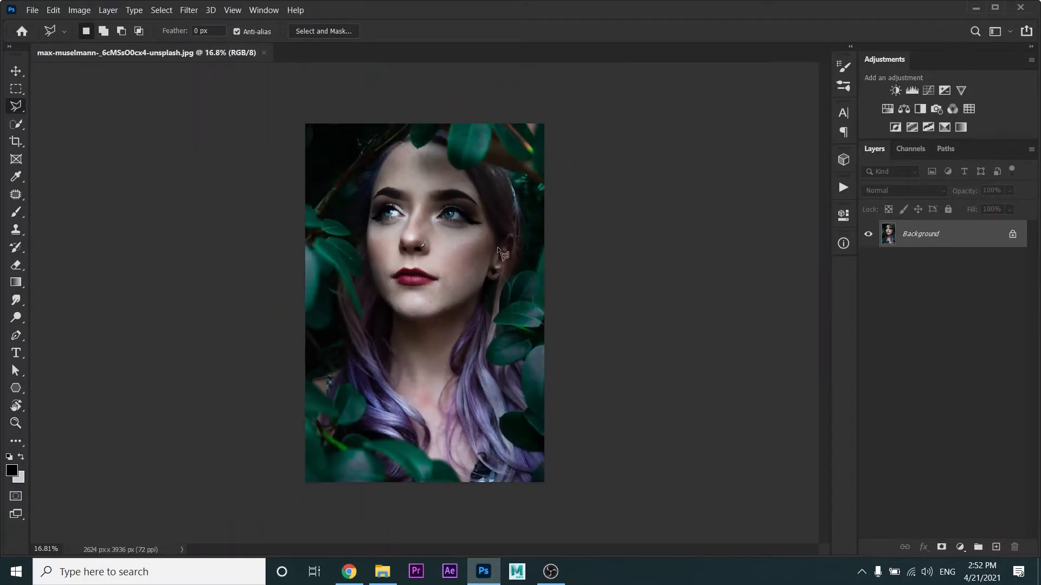
key(ctrl+j)
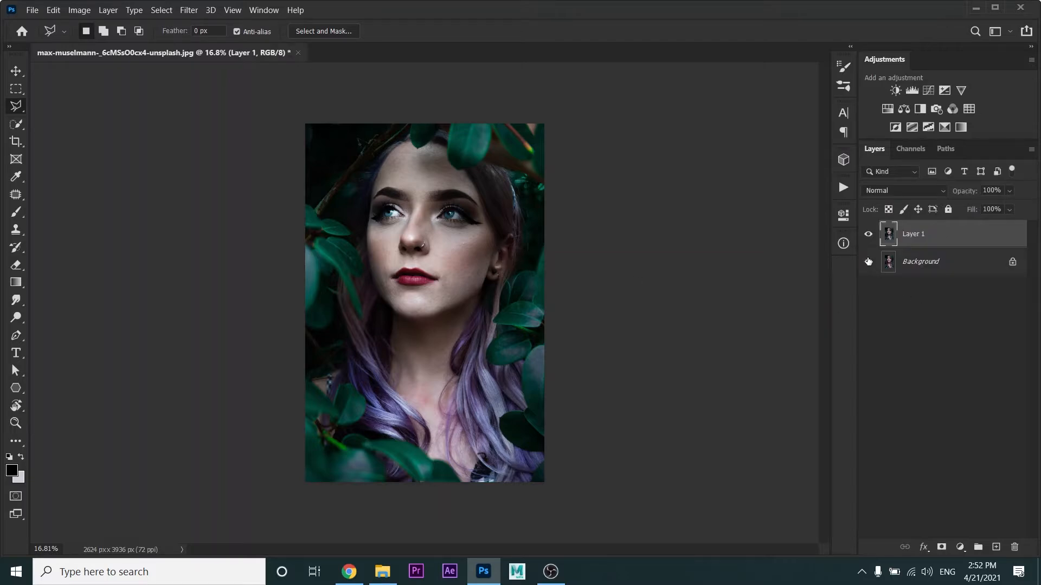
Heal the blemish on the cheek beside the nose ring with the Patch tool on Layer 1
scroll(428, 179, up, 4)
drag(441, 174, 485, 401)
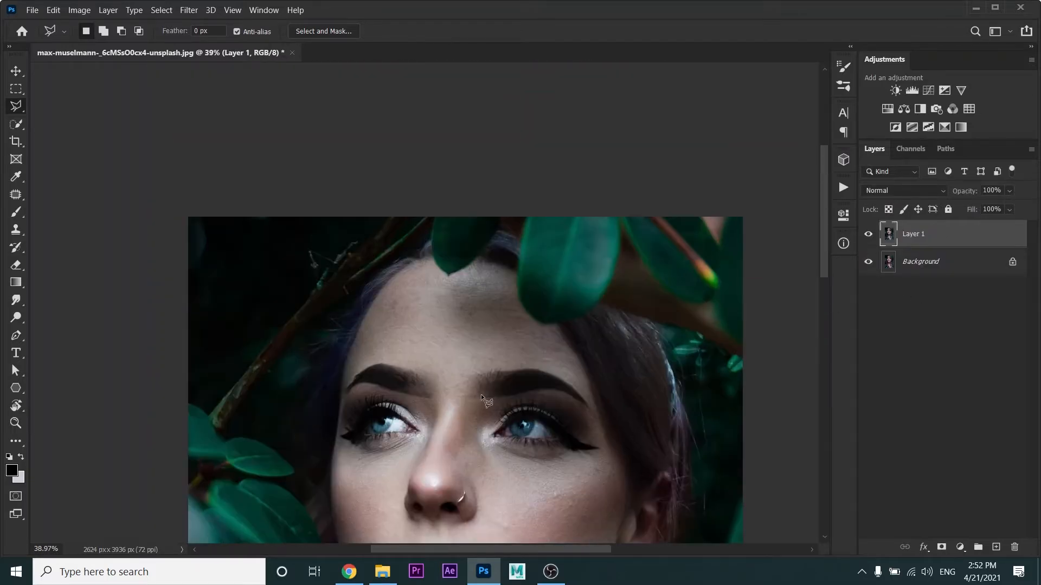
key(ctrl+0)
scroll(491, 300, up, 7)
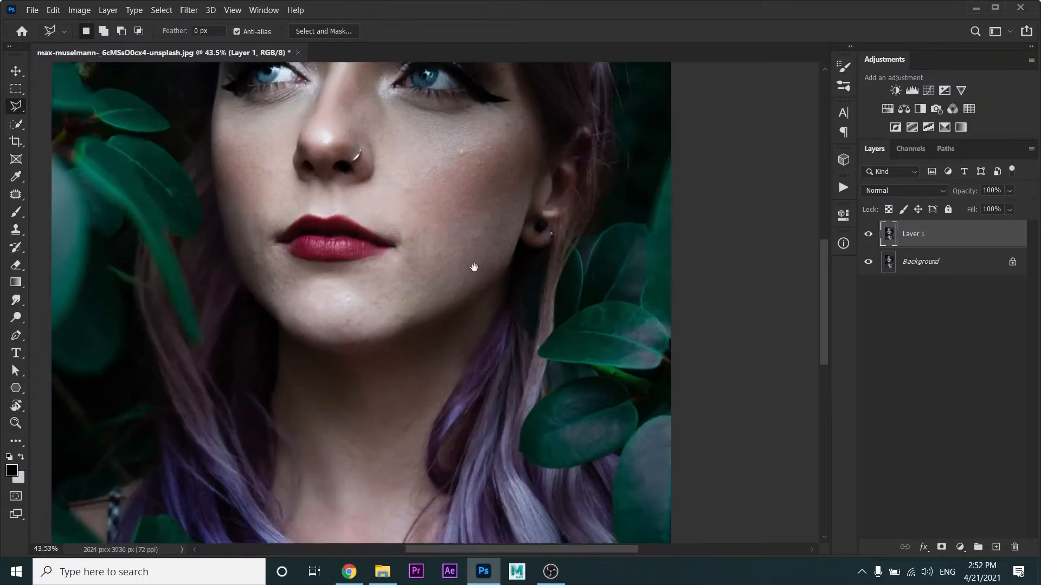
drag(475, 269, 492, 338)
scroll(495, 352, up, 6)
key(j)
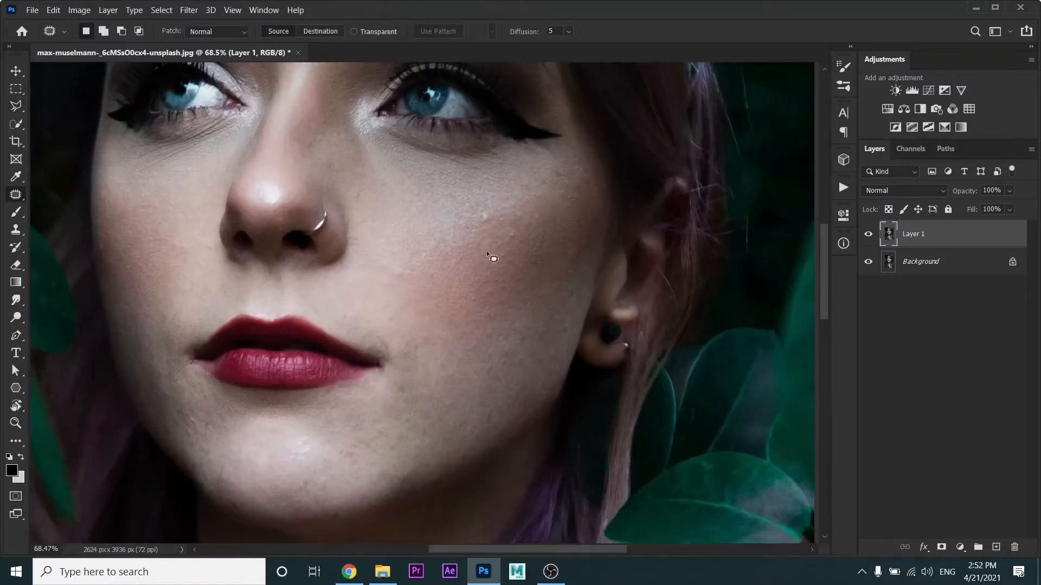
mouse_move(494, 217)
mouse_down()
mouse_move(481, 217)
mouse_move(494, 211)
mouse_up()
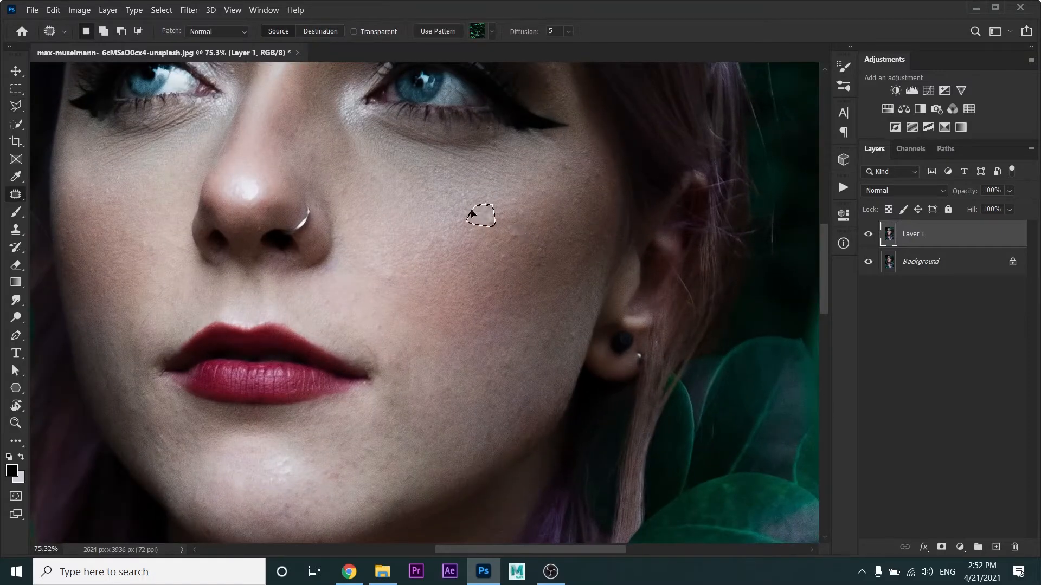
Patch the remaining small blemishes on the outer cheek, near the ear and below the eye's outer corner
click(534, 236)
drag(548, 267, 546, 263)
drag(585, 342, 579, 336)
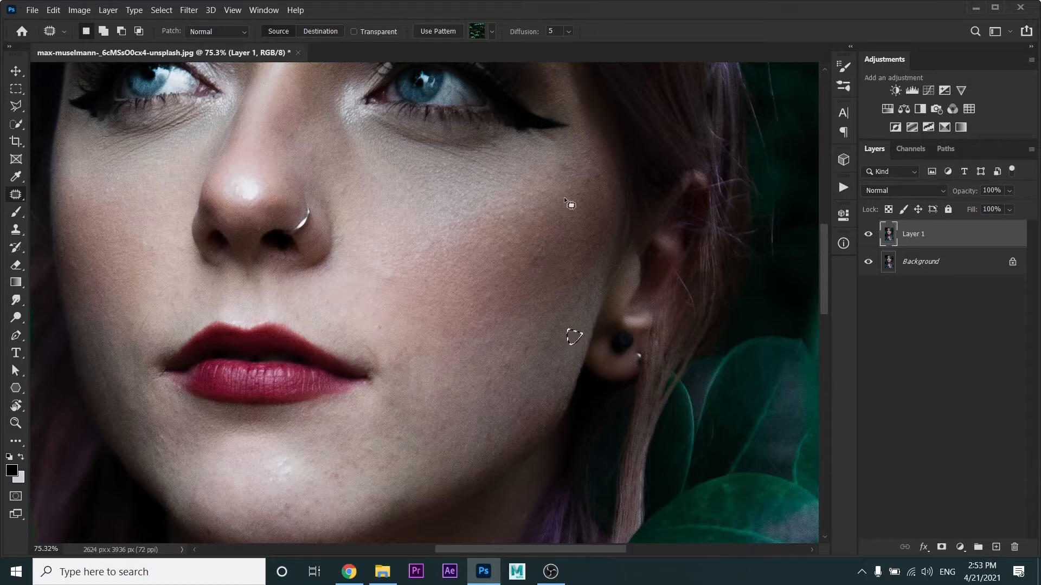
drag(548, 174, 550, 184)
mouse_move(542, 262)
mouse_down()
mouse_move(535, 281)
mouse_move(516, 262)
mouse_move(391, 272)
mouse_up()
mouse_move(574, 174)
mouse_down()
mouse_move(570, 160)
mouse_move(564, 168)
mouse_up()
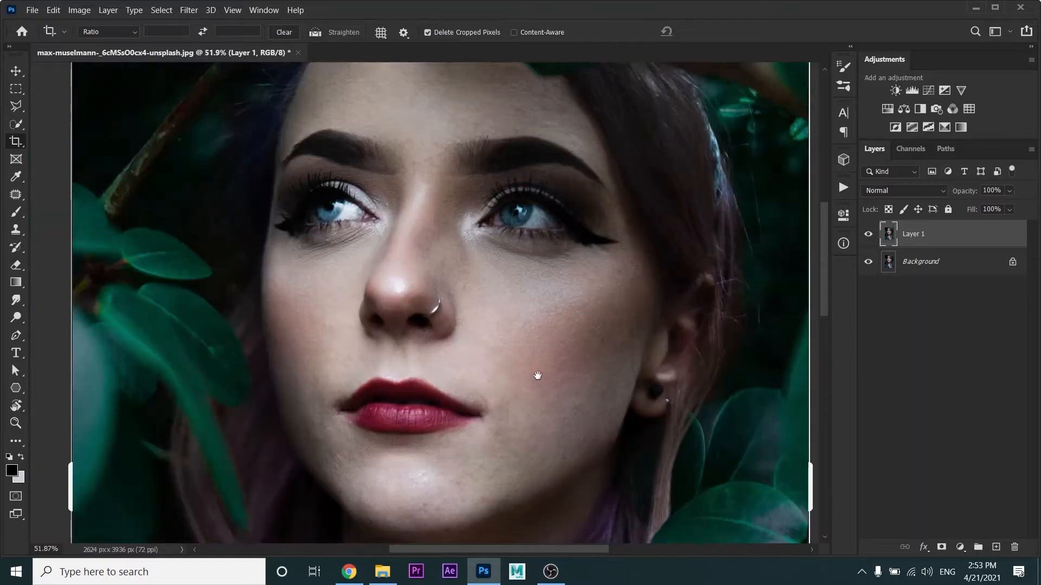
drag(538, 376, 545, 445)
scroll(428, 149, up, 5)
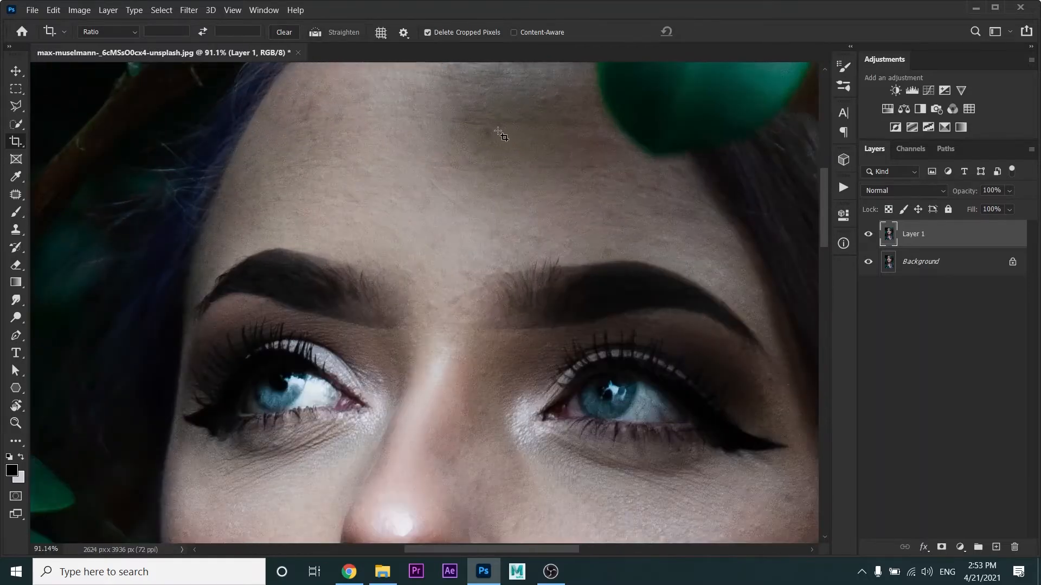
click(499, 134)
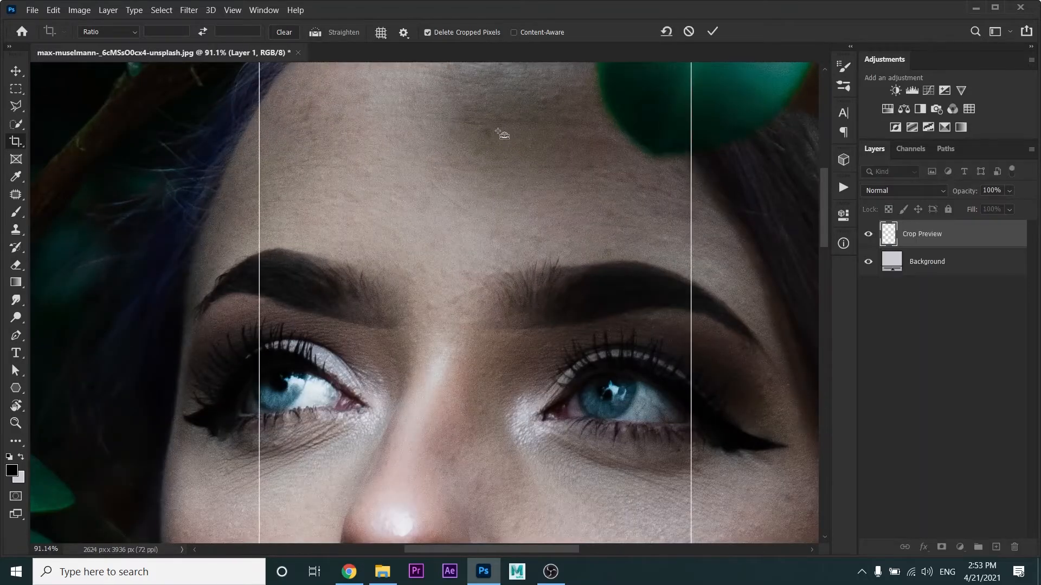
click(687, 31)
Patch the marks in the middle of the forehead and near the hairline with clean skin
key(j)
key(shift+j)
key(shift+j)
scroll(503, 134, up, 2)
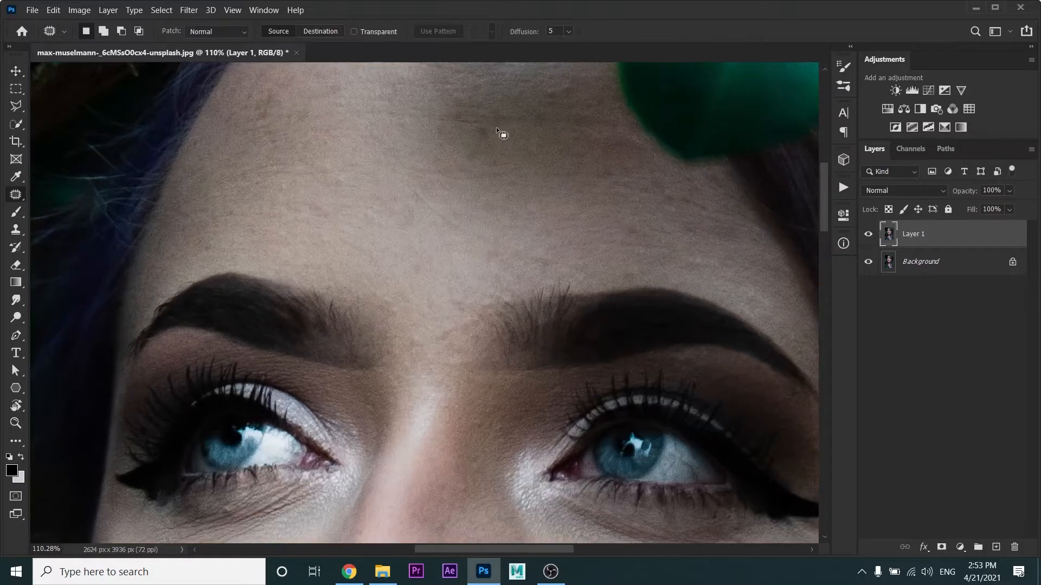
mouse_move(494, 130)
mouse_down()
mouse_move(477, 123)
mouse_move(489, 124)
mouse_up()
drag(484, 132, 478, 157)
mouse_move(265, 95)
mouse_down()
mouse_move(278, 117)
mouse_move(267, 104)
mouse_up()
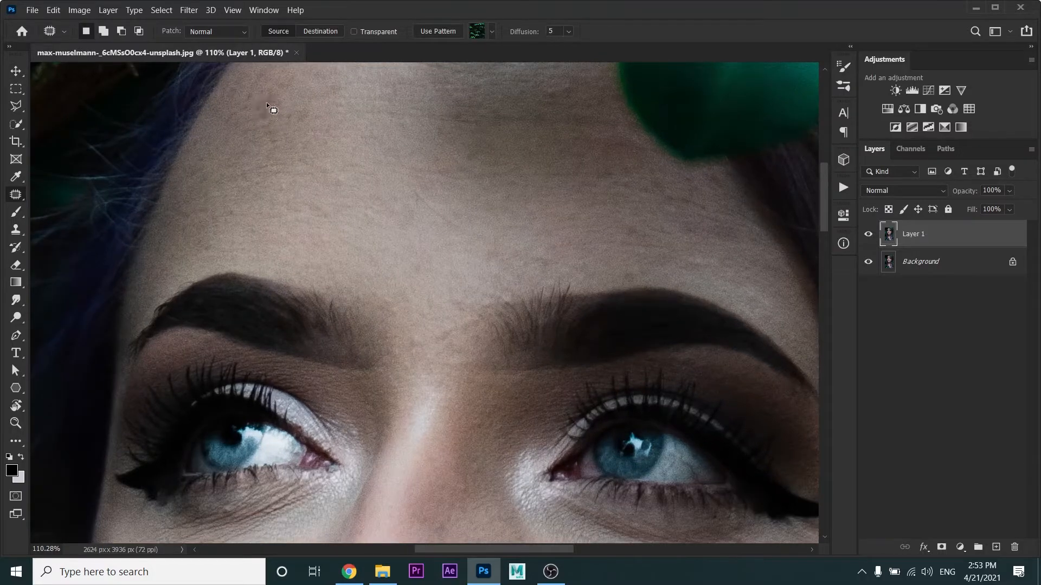
Clear the patch selection and compare the retouched skin with the original by toggling Layer 1's visibility
scroll(356, 227, down, 4)
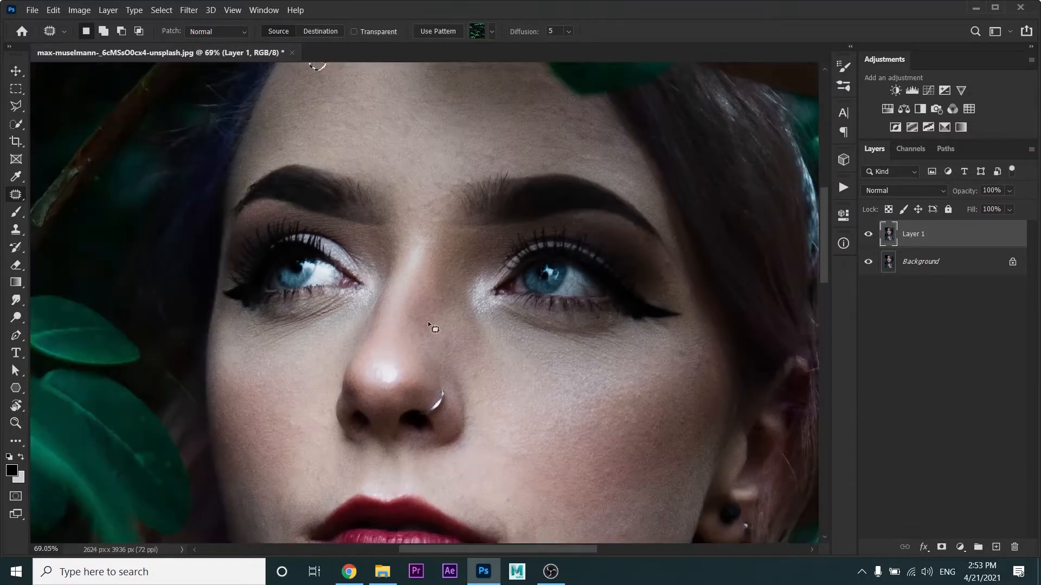
scroll(434, 329, down, 3)
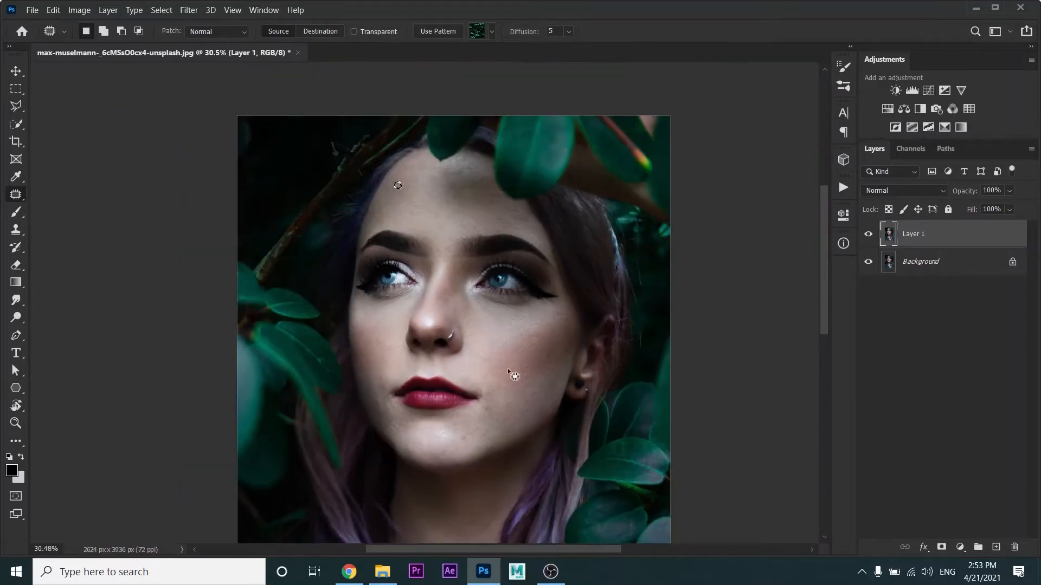
scroll(509, 372, down, 1)
key(ctrl+d)
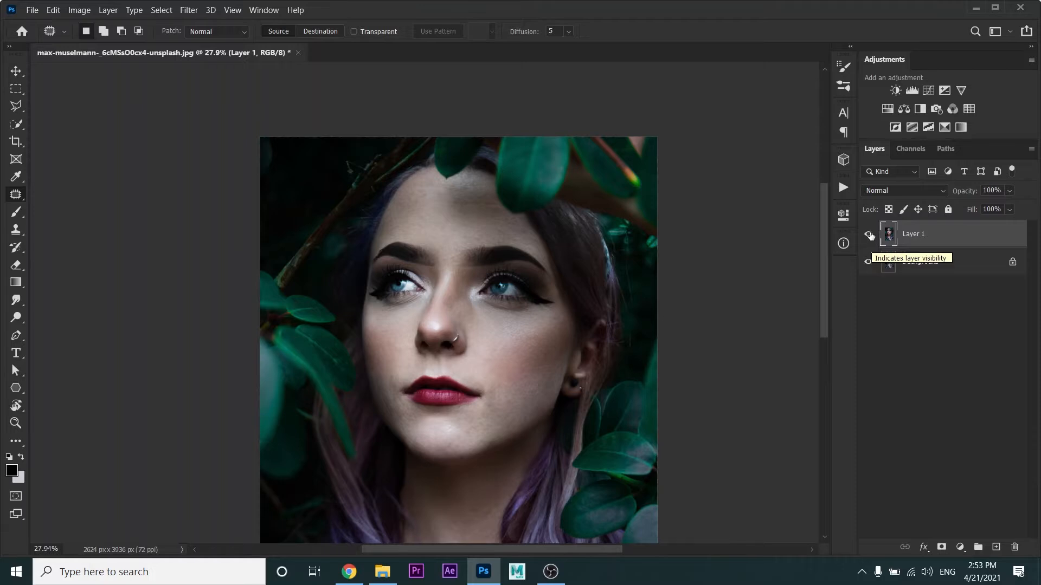
click(868, 234)
click(868, 234)
Duplicate the retouched Layer 1 and hide the copy behind a black layer mask
scroll(425, 293, up, 3)
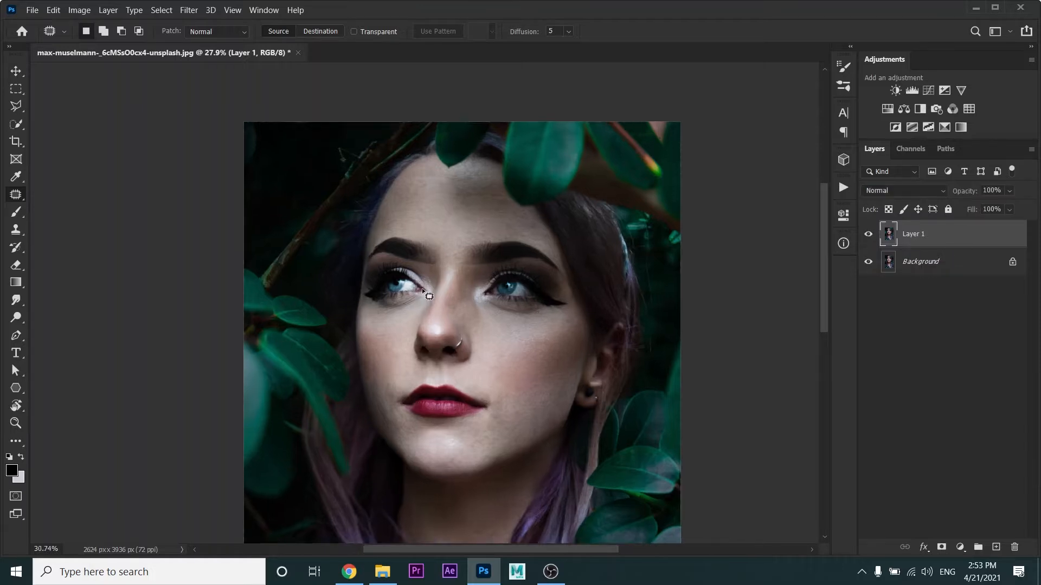
drag(537, 354, 515, 318)
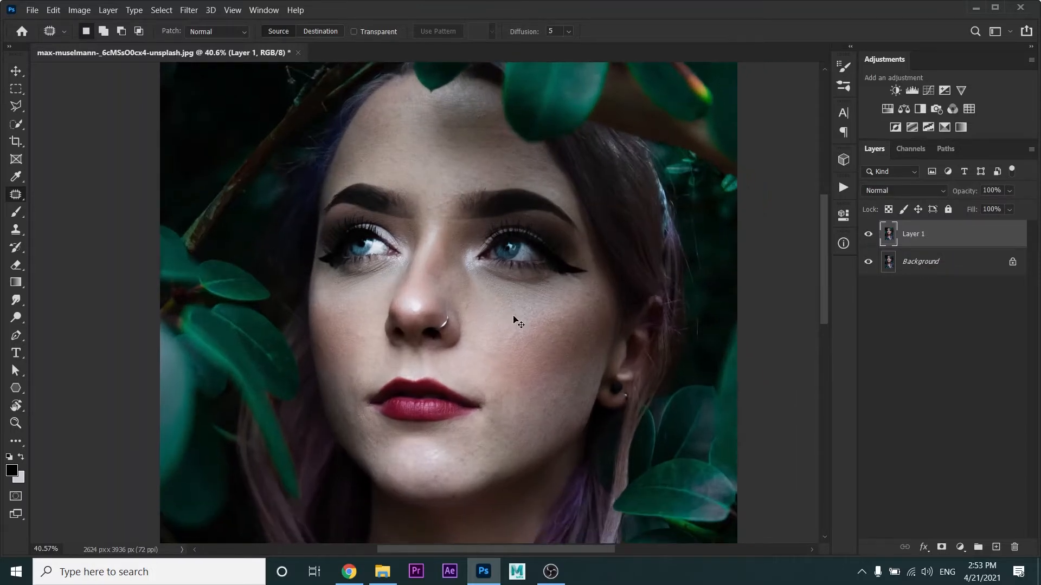
key(ctrl+j)
key(ctrl+alt+m)
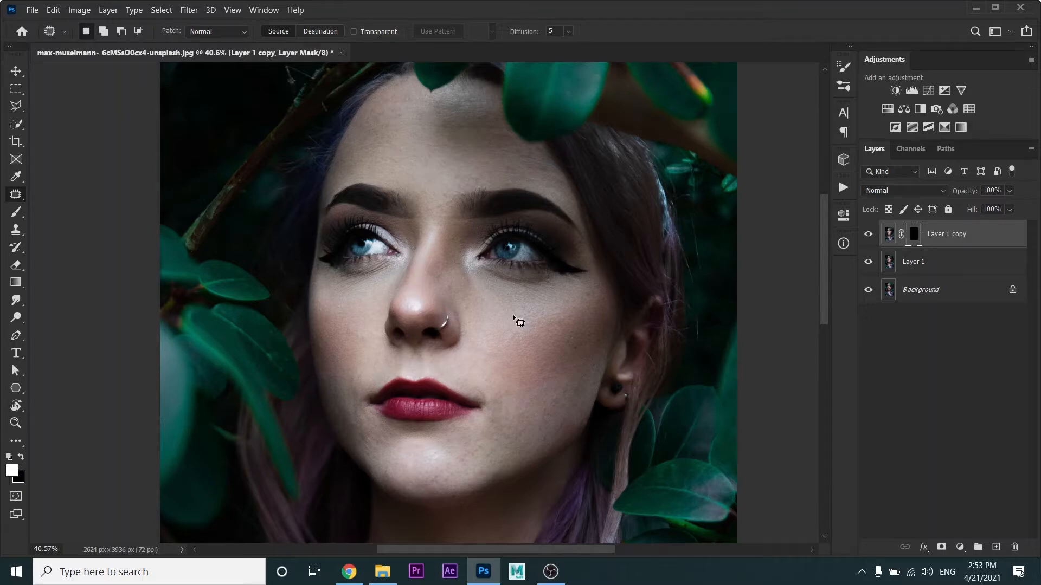
Paint white on the mask over the cheeks, nose and forehead with a 250 px brush to reveal the layer copy
key(b)
scroll(538, 326, up, 2)
key(bracketright)
key(bracketright)
key(bracketright)
key(bracketright)
key(bracketright)
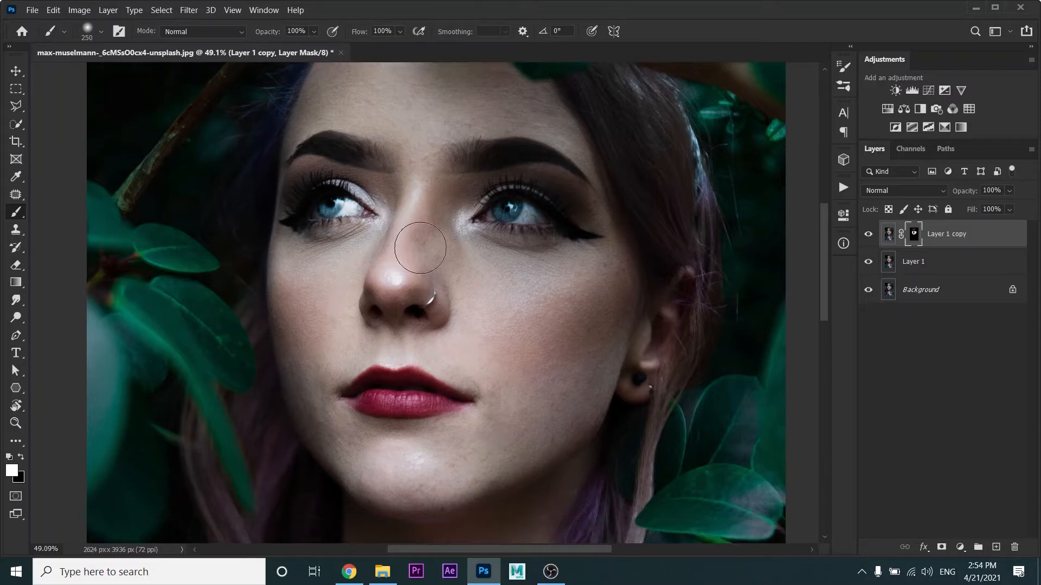
drag(484, 274, 493, 360)
mouse_move(433, 250)
mouse_down()
mouse_move(433, 211)
mouse_move(415, 244)
mouse_up()
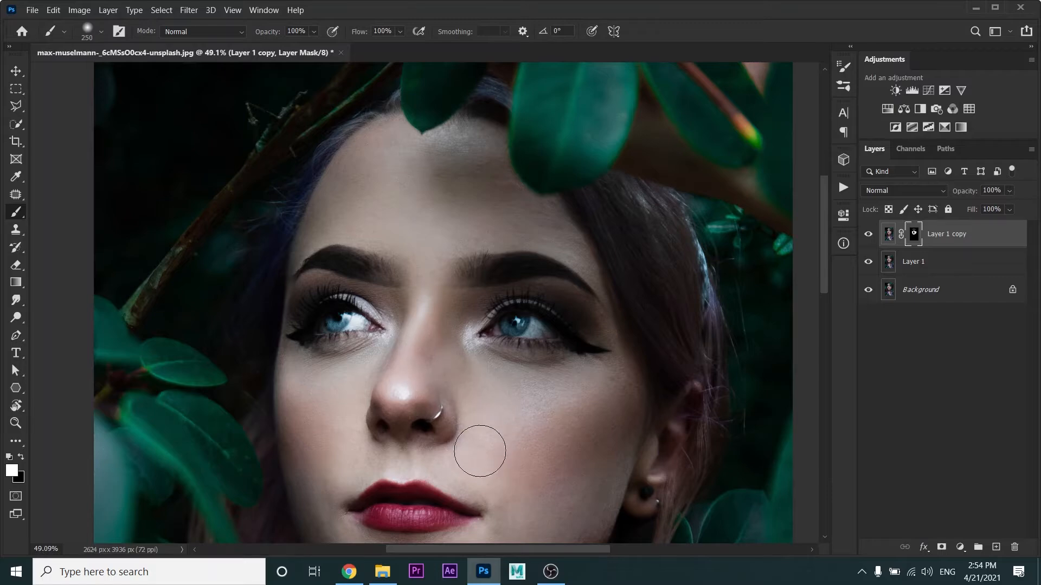
Reduce the brush to 125 px and paint the mask in the tighter skin areas around the eyes and nose
drag(496, 467, 502, 438)
key(bracketleft)
key(bracketleft)
key(bracketleft)
key(bracketleft)
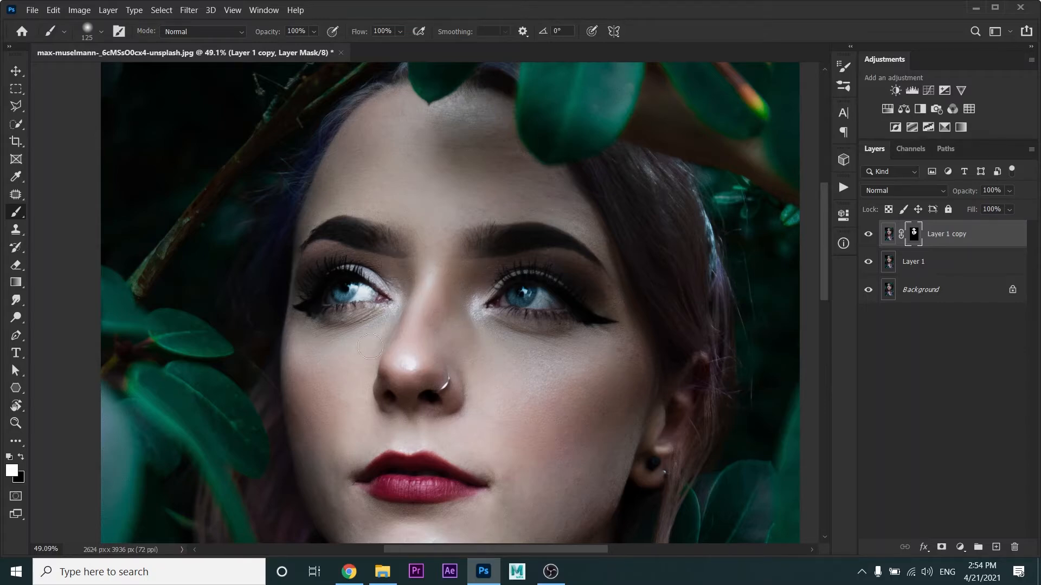
Examine the whole face and compare the skin with and without the masked Layer 1 copy
scroll(394, 426, down, 3)
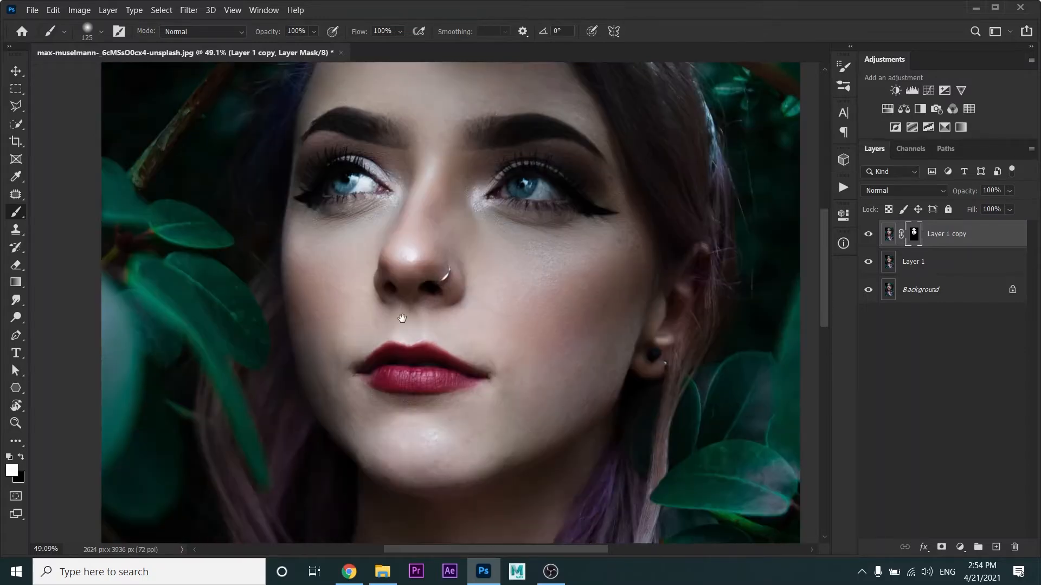
scroll(448, 411, down, 5)
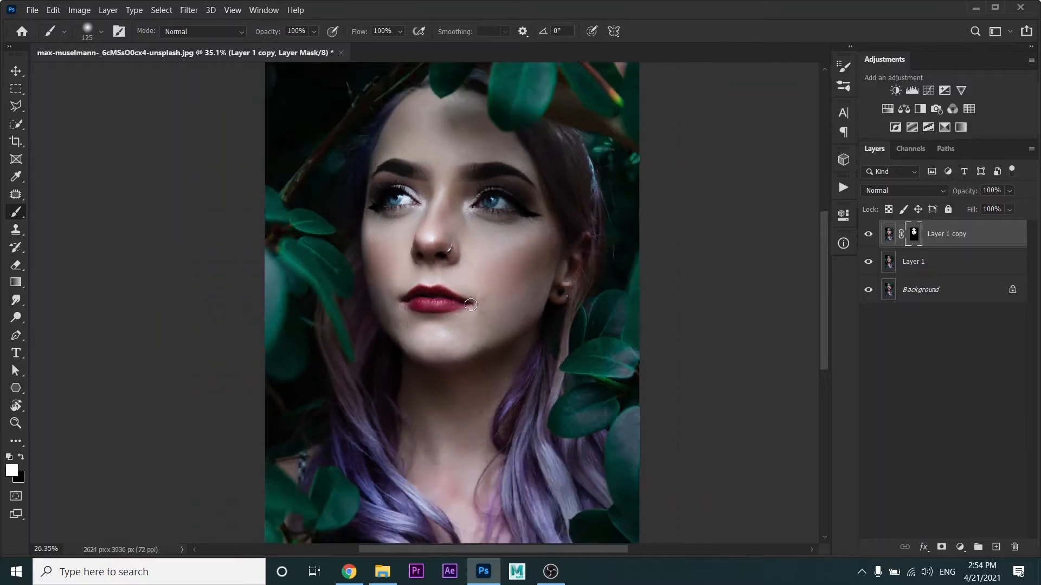
scroll(505, 306, up, 4)
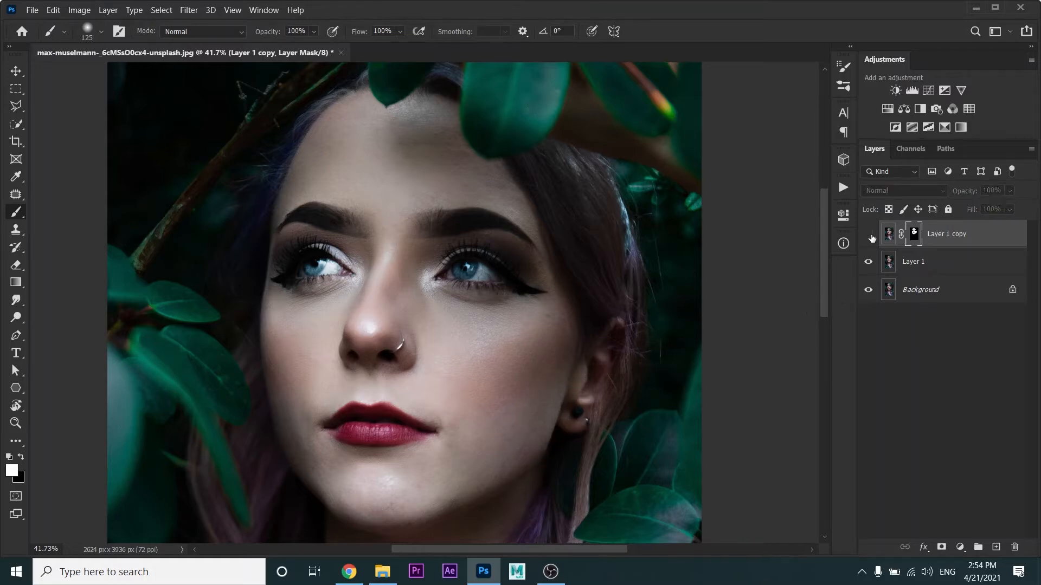
click(869, 236)
Stamp all visible layers into a new top layer, and hide Layer 1 copy and Layer 1
key(ctrl+shift+alt+e)
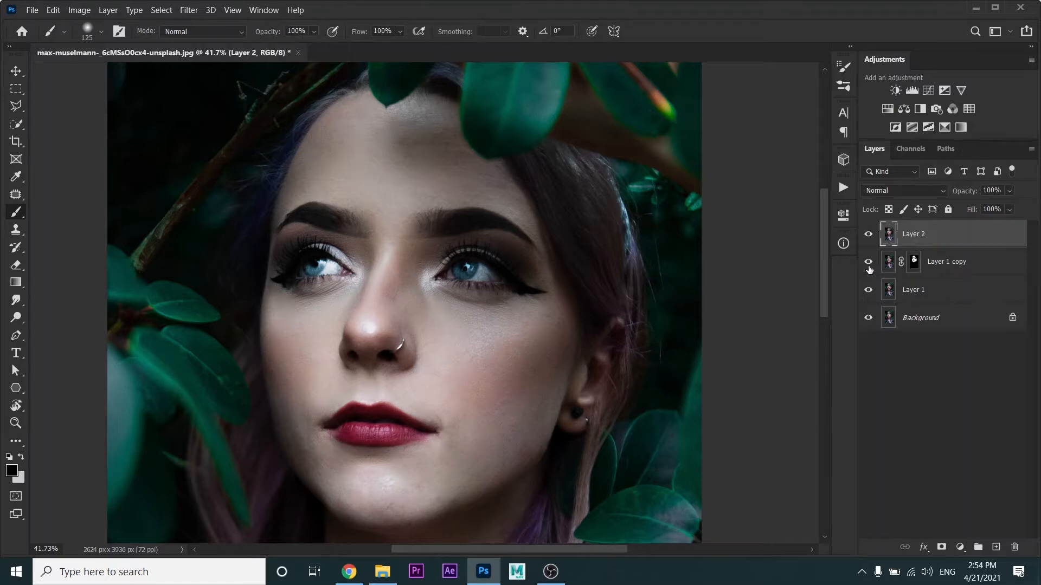
click(869, 263)
click(869, 291)
Compare the merged Layer 2 with the original background by toggling its visibility, and examine the full portrait
click(866, 242)
click(866, 242)
scroll(541, 332, down, 8)
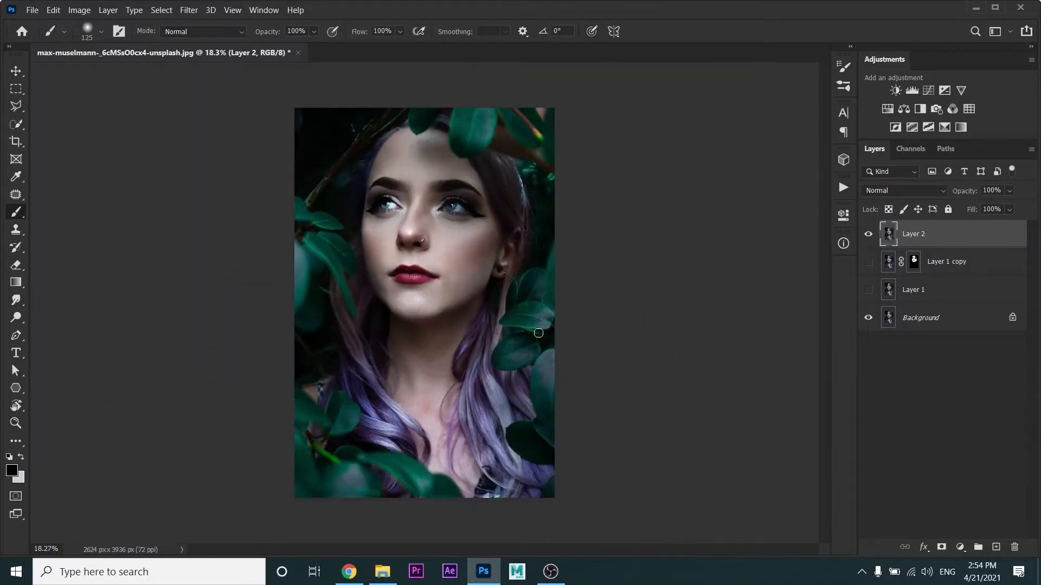
scroll(541, 331, up, 1)
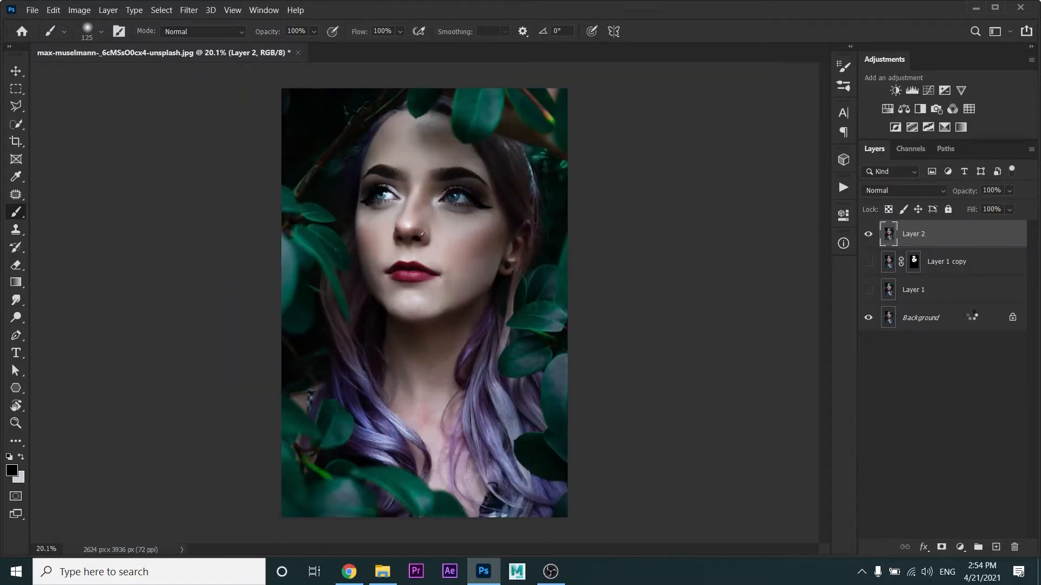
Start the Camera Raw filter on Layer 2 and set exposure to -0.25, contrast to -9 and highlights to -21
key(ctrl+shift+a)
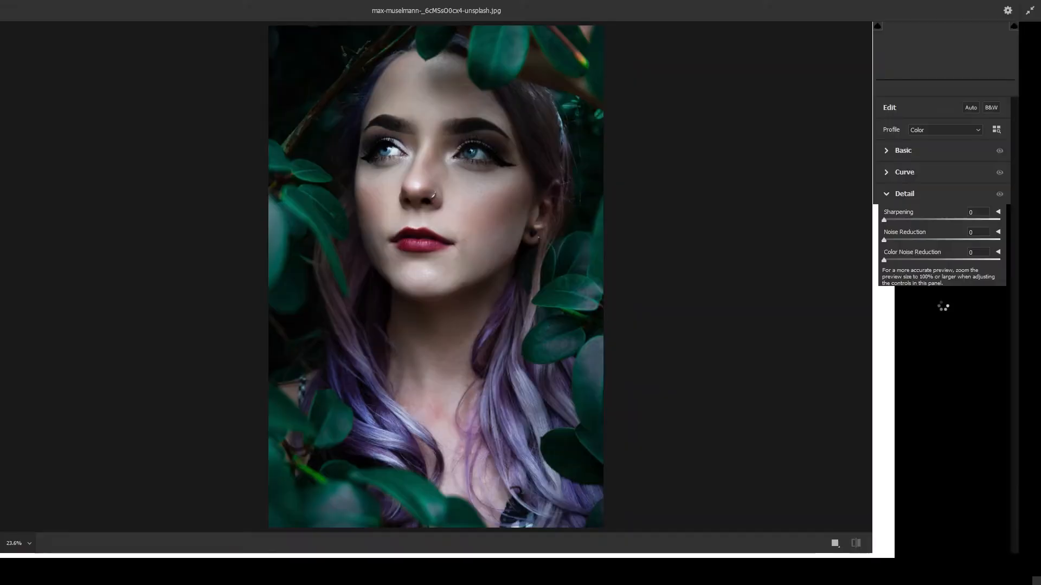
click(900, 150)
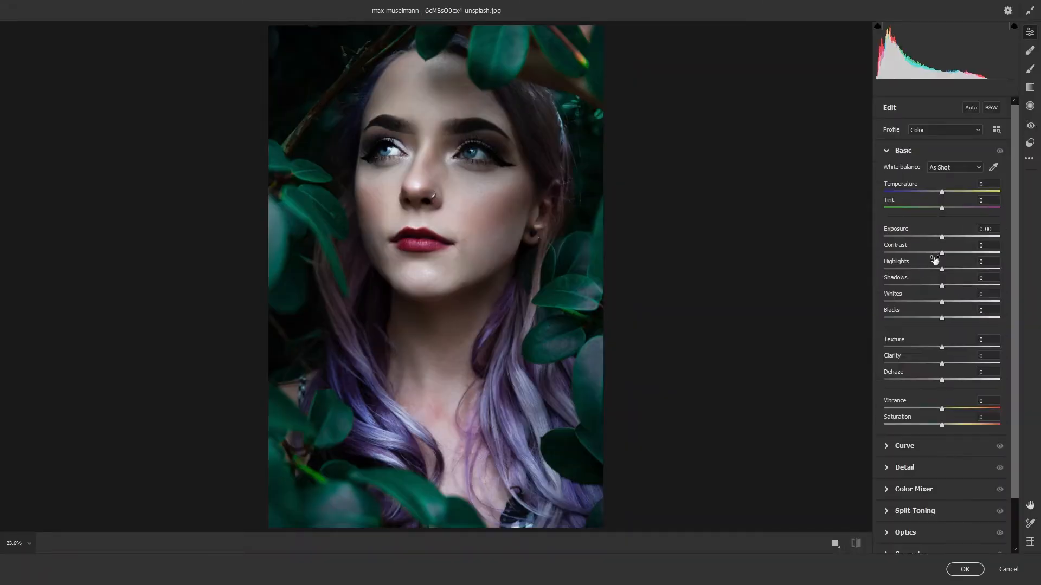
drag(942, 237, 933, 267)
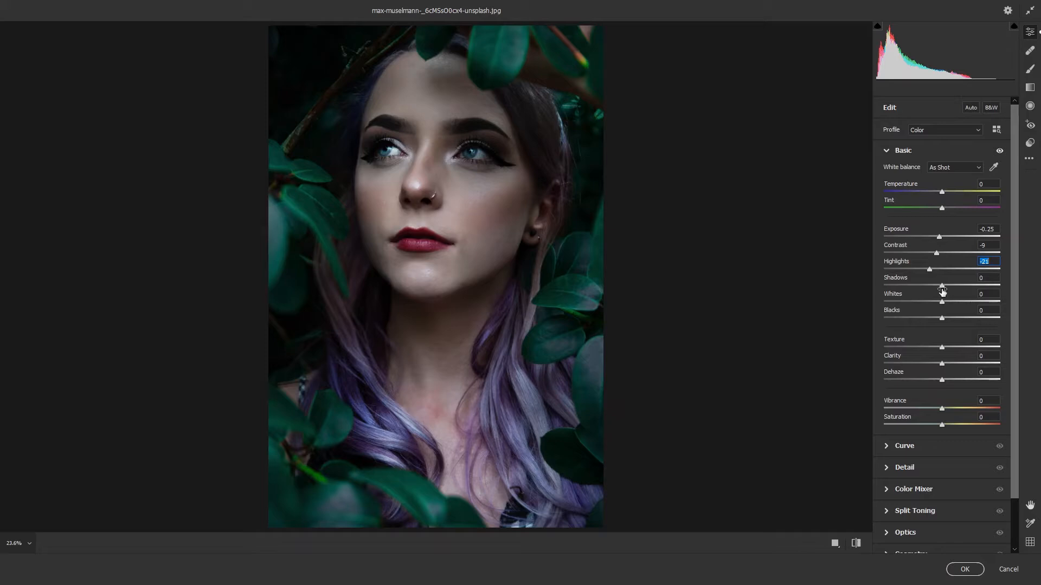
Set shadows to +29, whites to +7, blacks to -5, texture to +7 and clarity to +11
drag(942, 288, 948, 373)
click(943, 364)
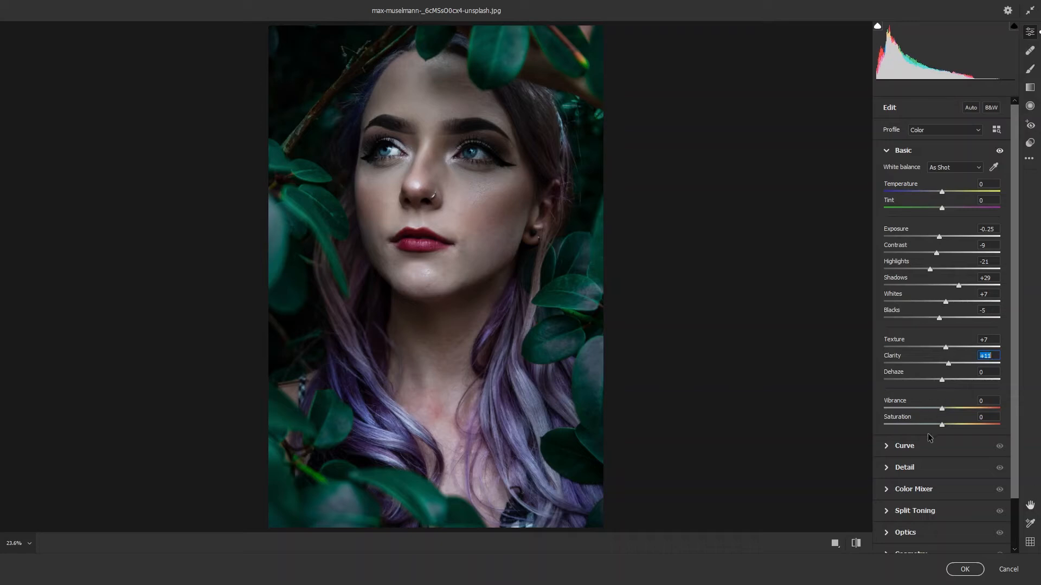
Add a slight amount of sharpening to the portrait in the Detail settings
click(917, 467)
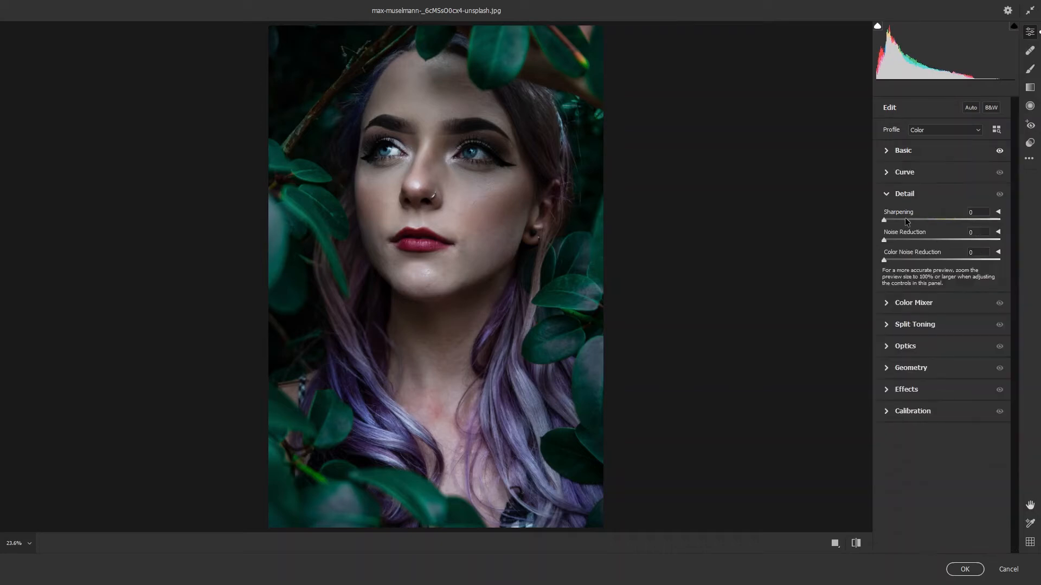
click(892, 219)
Shift the Color Mixer hues to +100 for greens, +50 for aquas and -29 for blues
click(916, 303)
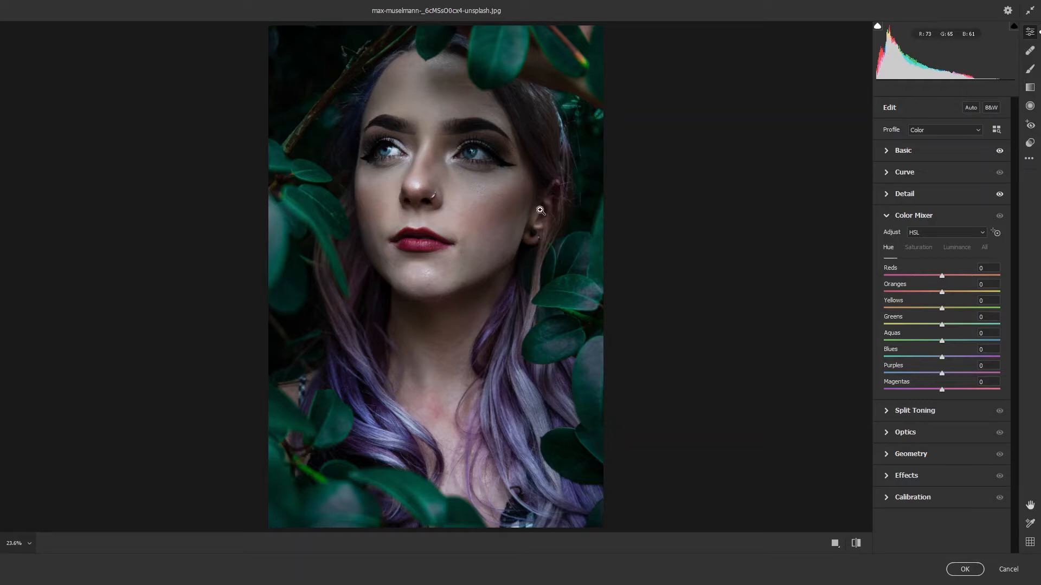
scroll(539, 210, down, 3)
scroll(527, 202, up, 1)
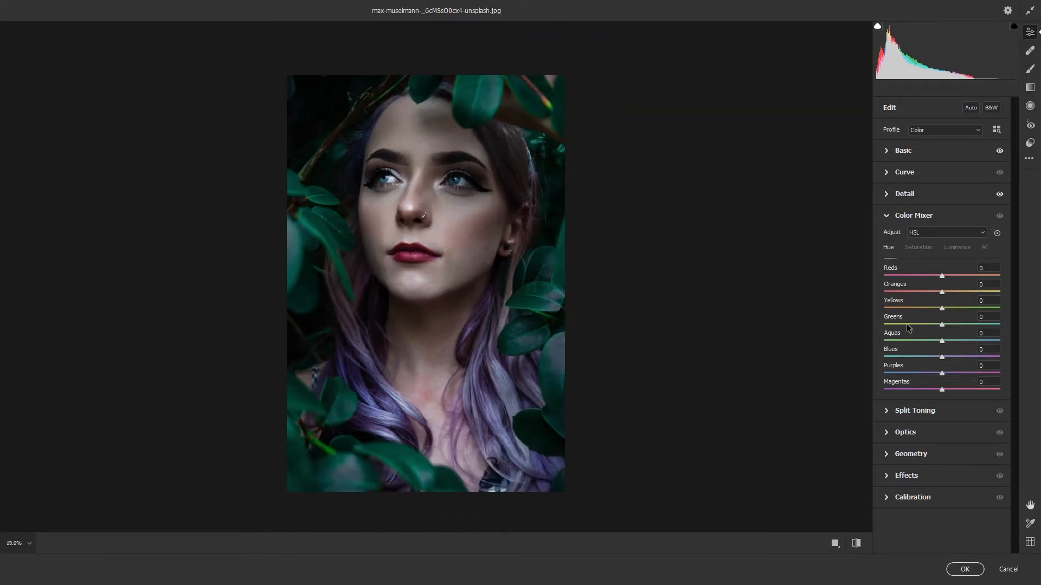
drag(947, 326, 1040, 325)
drag(999, 329, 1029, 323)
key(Tab)
drag(970, 348, 926, 355)
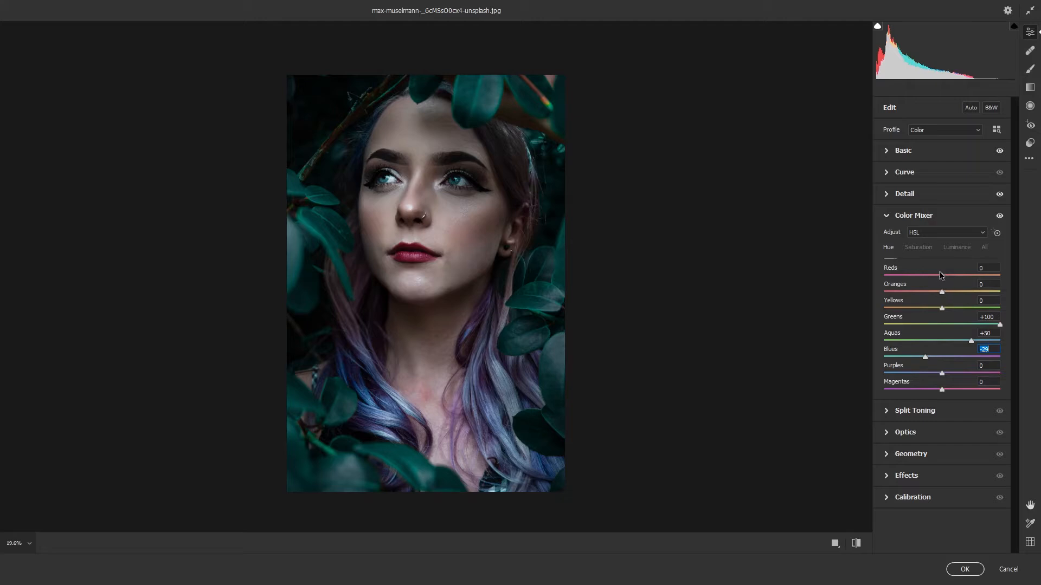
Set the hue of purples to +33 and of magentas to +30
scroll(424, 252, down, 2)
scroll(446, 274, up, 1)
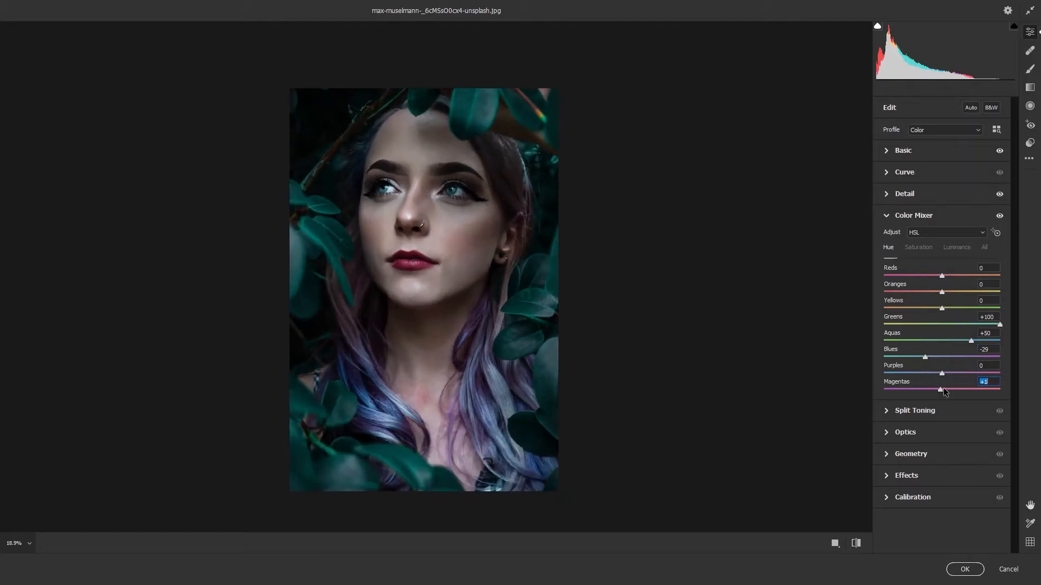
drag(945, 373, 960, 373)
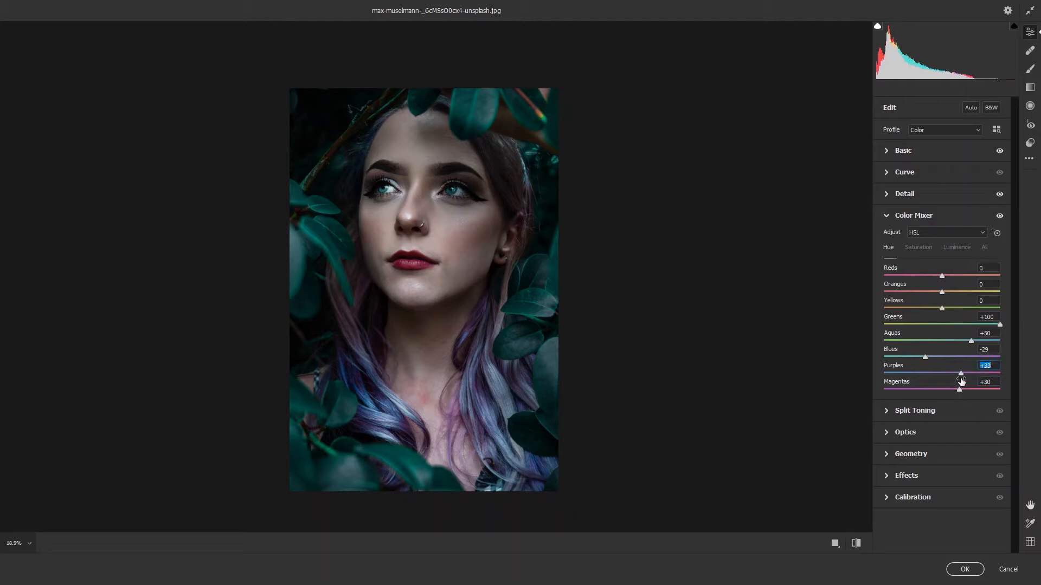
Set saturation to +26 for reds, +28 for oranges, -1 for yellows, +37 for purples and +45 for magentas
click(919, 248)
drag(942, 277, 947, 281)
drag(948, 391, 966, 375)
mouse_move(941, 292)
mouse_down()
mouse_move(958, 296)
mouse_move(957, 279)
mouse_move(958, 292)
mouse_up()
click(959, 298)
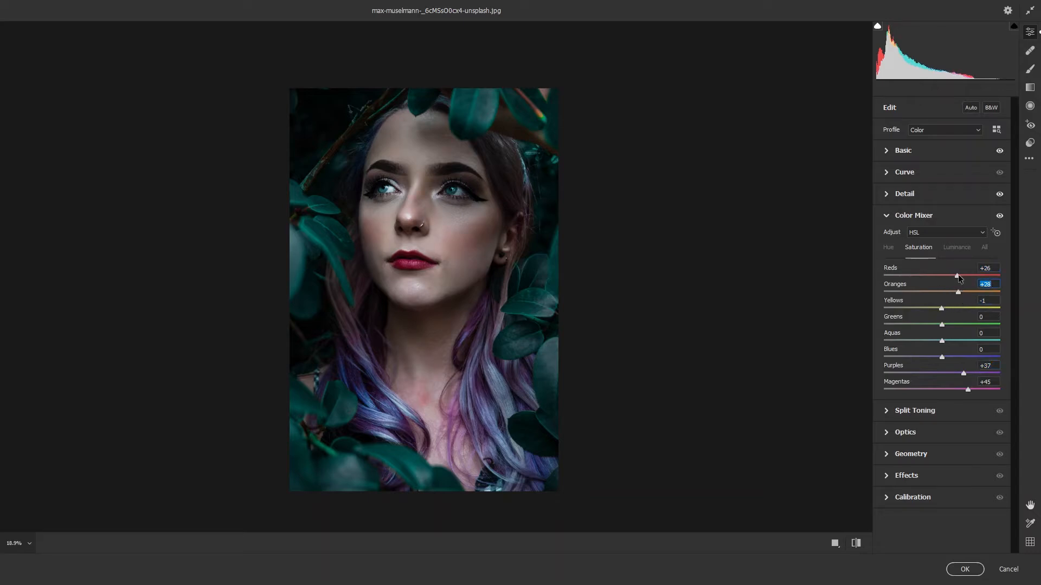
Set the yellows' hue to -100, and set luminance to +7 for reds and +14 for oranges
click(889, 249)
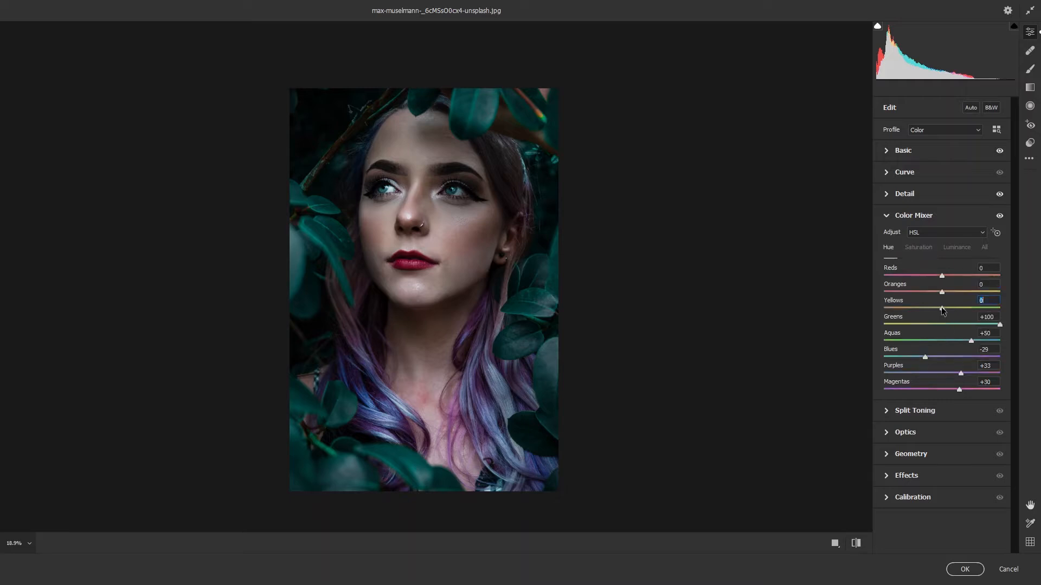
drag(942, 310, 843, 325)
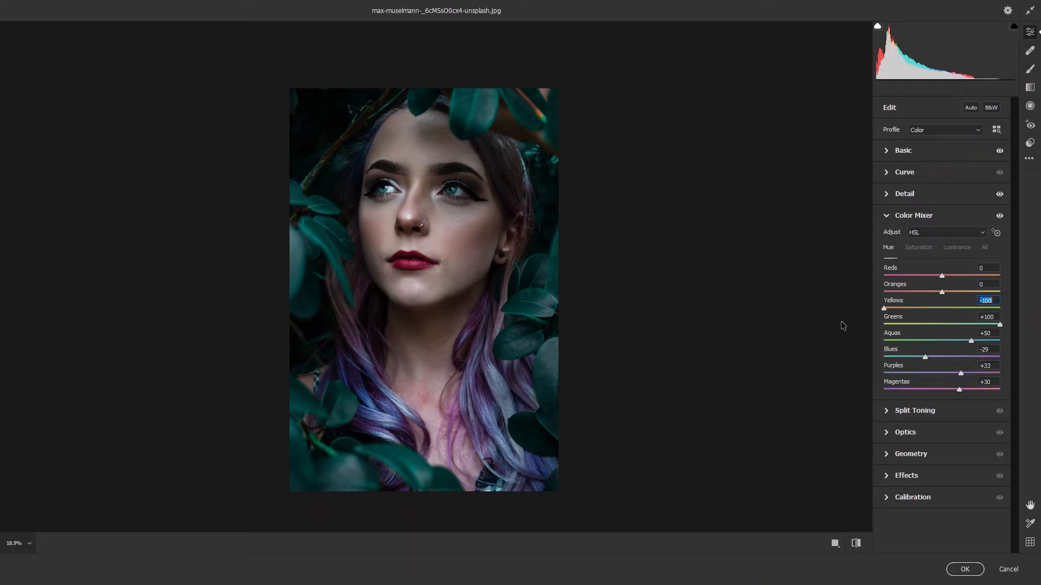
click(954, 248)
mouse_move(942, 294)
mouse_down()
mouse_move(919, 295)
mouse_move(970, 295)
mouse_move(946, 278)
mouse_up()
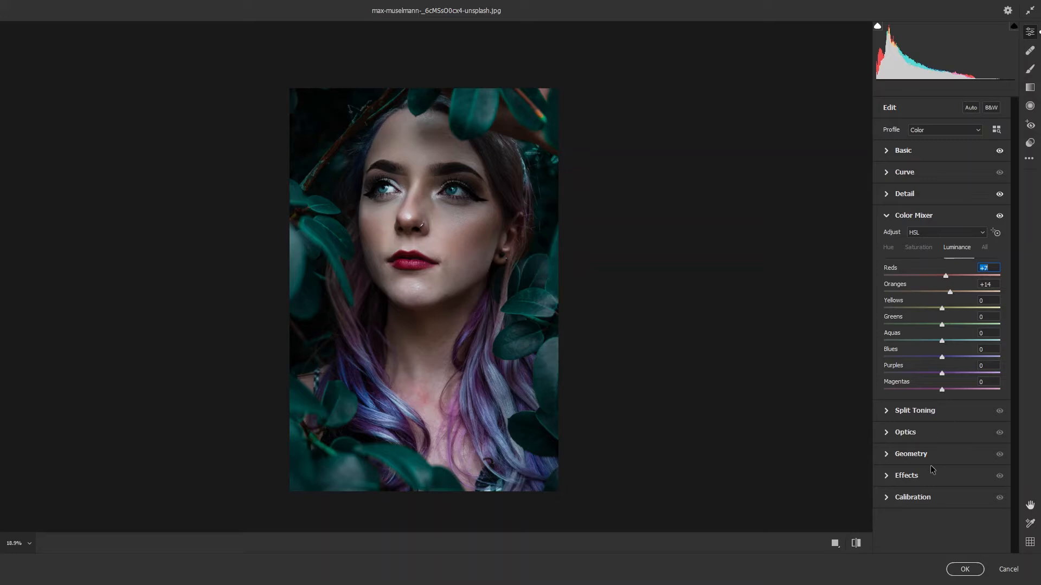
Adjust saturation to +21 for reds, +48 for oranges and +36 for magentas
click(917, 248)
drag(973, 295, 971, 295)
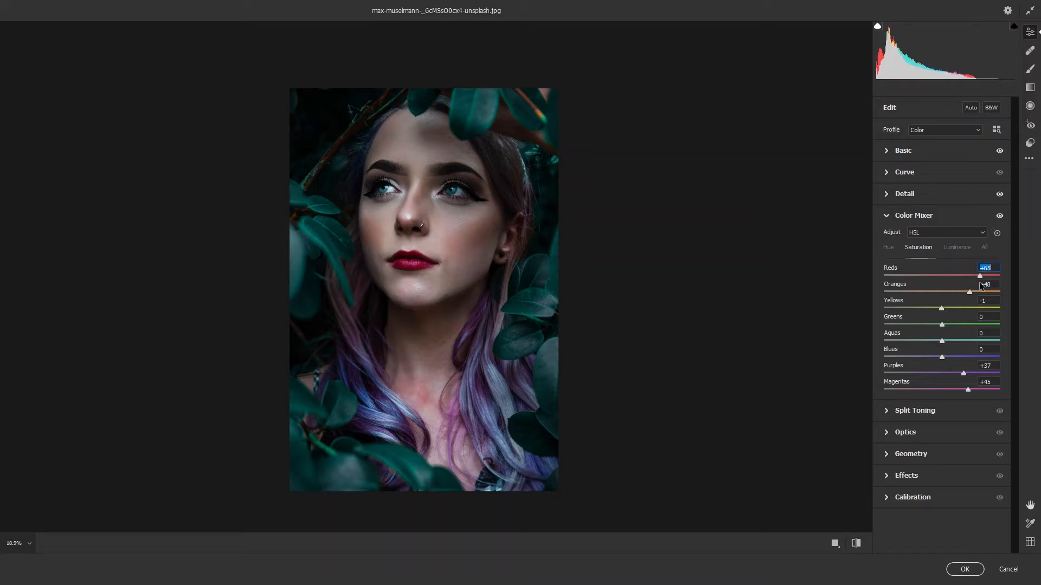
text(50)
key(Tab)
drag(972, 268, 955, 276)
drag(975, 392, 1020, 396)
Set luminance to +44 for purples and +69 for magentas, and raise the purples' hue to make the hair pinker
click(958, 250)
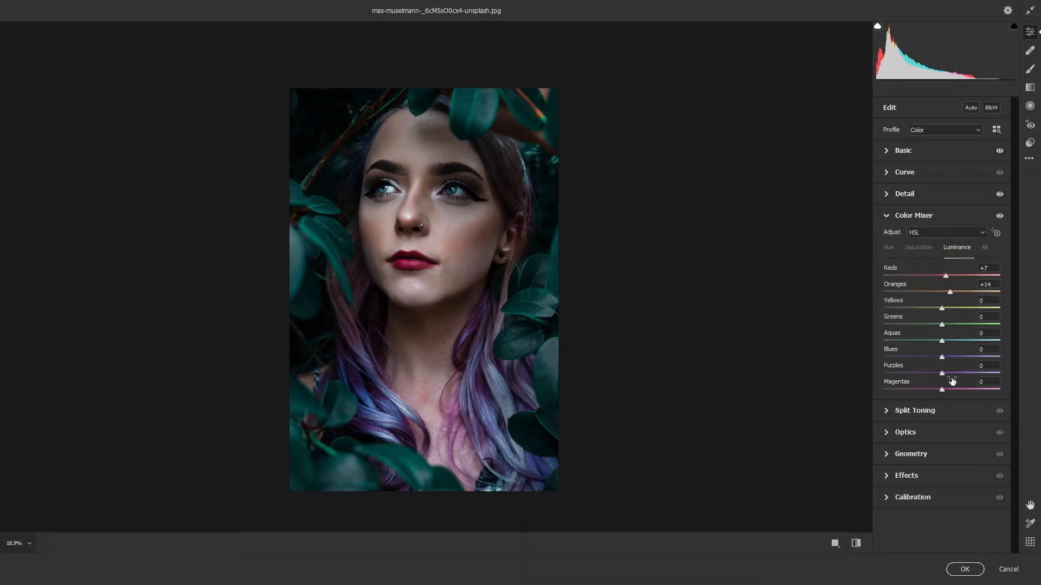
mouse_move(953, 381)
mouse_down()
mouse_move(982, 399)
mouse_move(967, 374)
mouse_up()
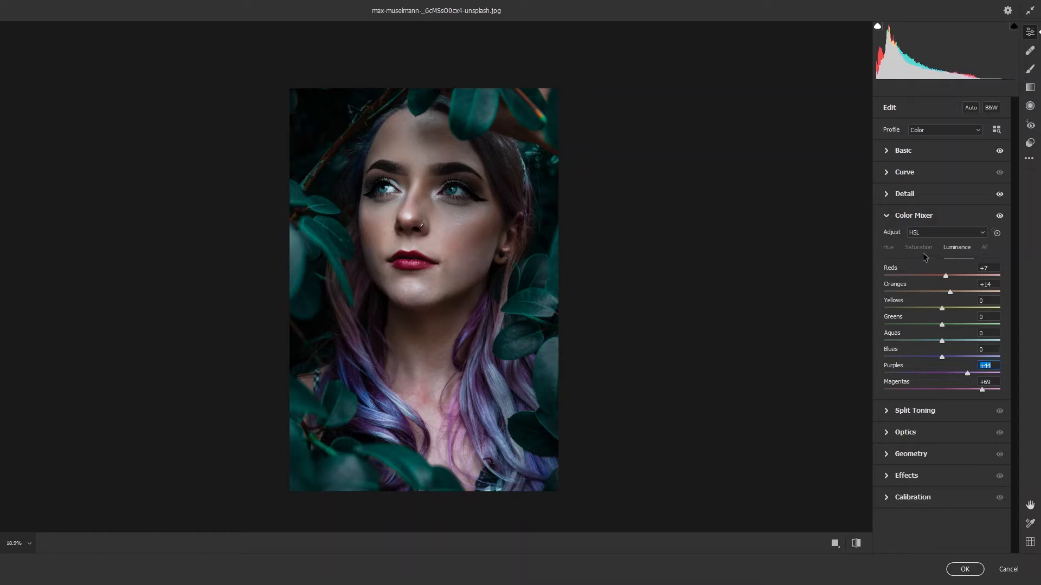
click(889, 248)
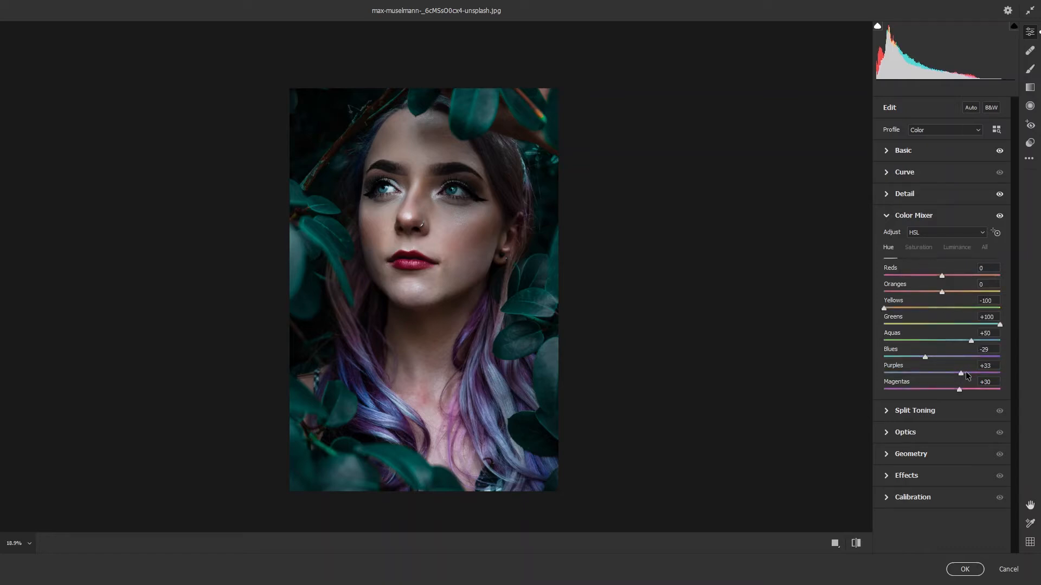
drag(961, 373, 1040, 397)
Fine-tune the saturation of the warm tones and apply the Camera Raw filter to Layer 2
click(957, 248)
click(922, 248)
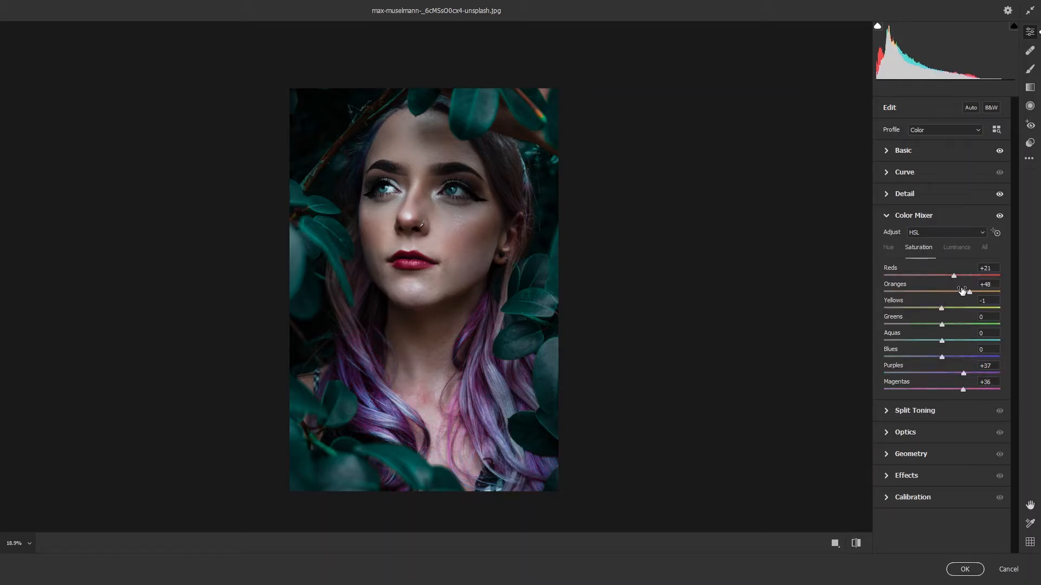
drag(963, 292, 965, 314)
click(966, 568)
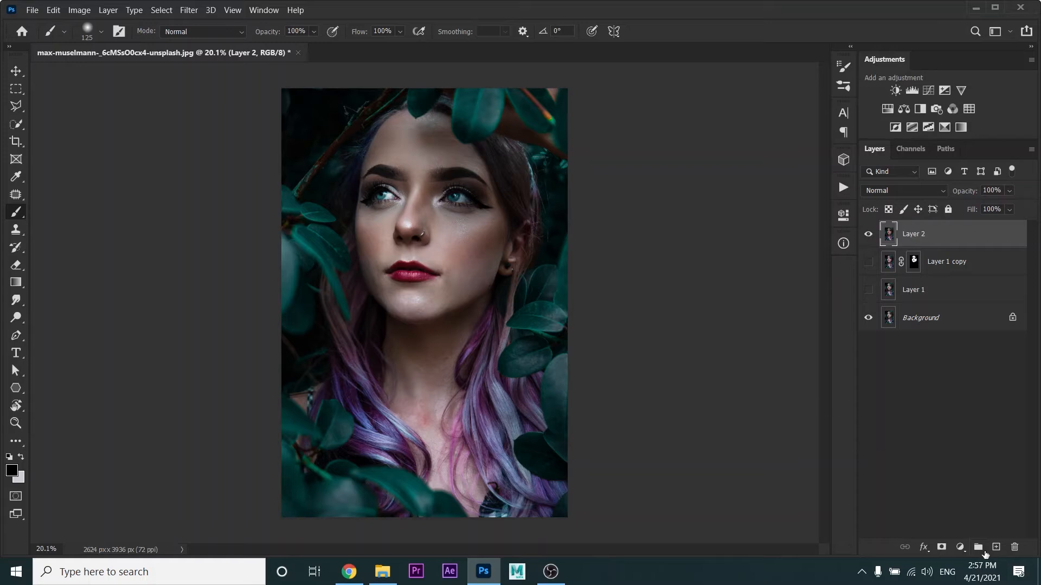
Add a Selective Color adjustment layer above Layer 2 and adjust its reds, with yellow at +3% and black at +11%
click(960, 547)
click(949, 540)
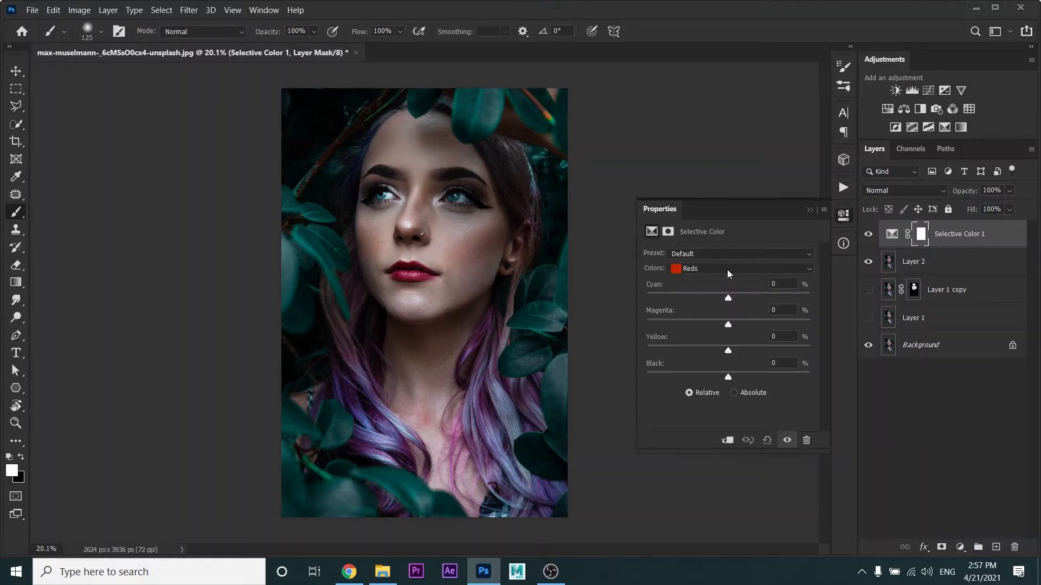
drag(730, 301, 738, 386)
Adjust the color balance of the yellows in the Selective Color layer and reduce their black amount
click(710, 270)
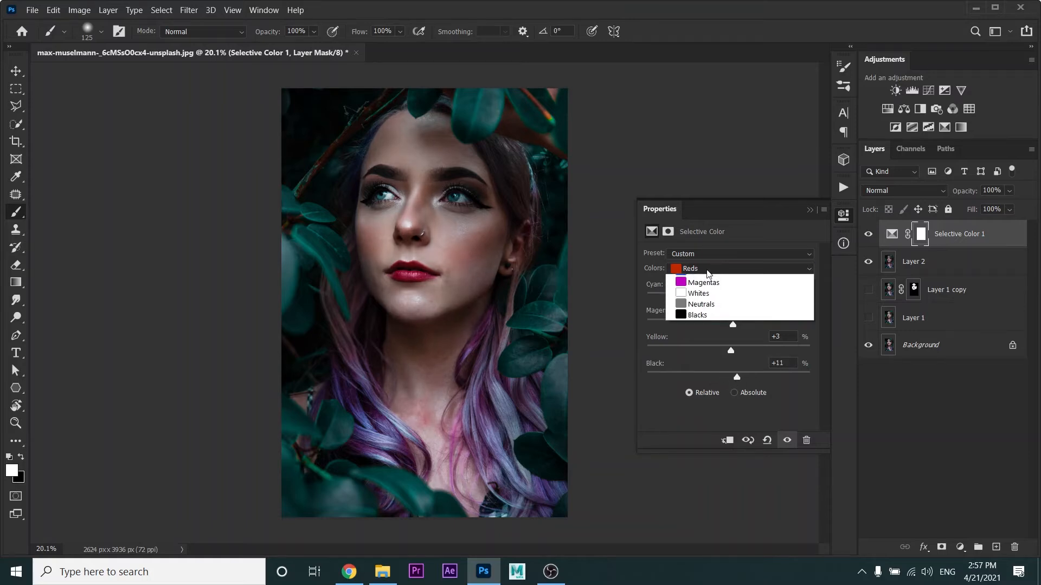
click(701, 290)
drag(726, 299, 712, 377)
For the greens in Selective Color, set cyan to -100% and increase magenta, yellow and black
click(699, 270)
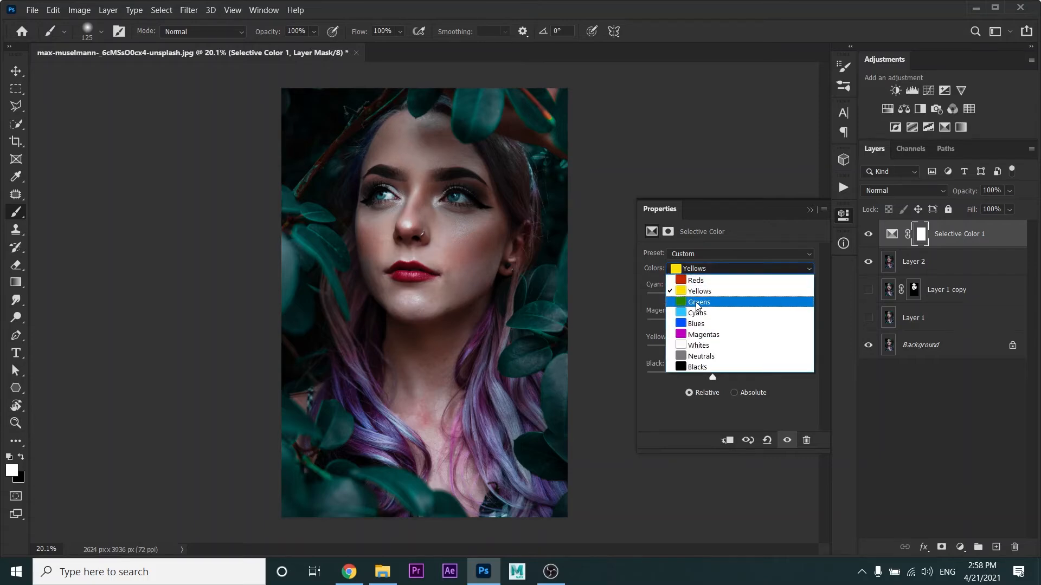
click(680, 303)
drag(691, 293, 595, 305)
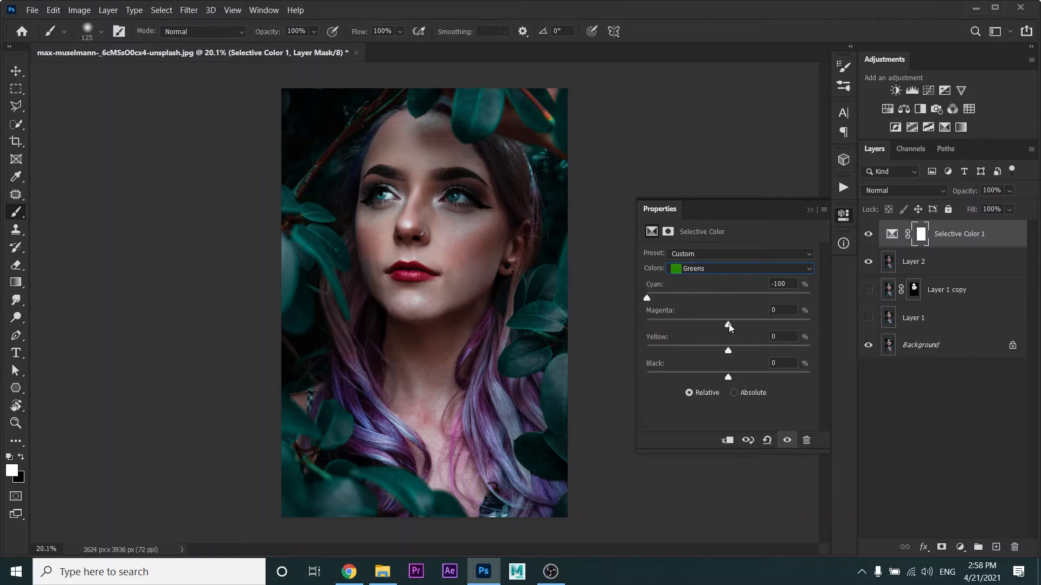
drag(729, 327, 855, 319)
drag(729, 350, 845, 374)
drag(728, 377, 853, 388)
For the cyans in Selective Color, set cyan to +12%, magenta to +16%, yellow to -18% and black to -2%
click(751, 270)
click(715, 317)
drag(728, 298, 733, 378)
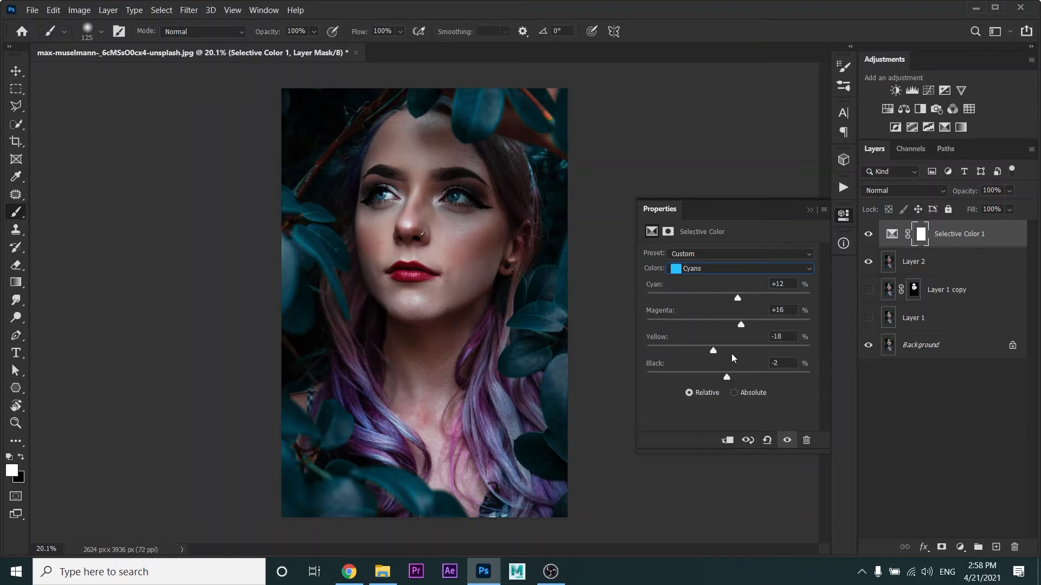
For the blues in Selective Color, set cyan to -22%, magenta to +13%, yellow to -20% and black to +22%
click(727, 271)
click(715, 325)
drag(728, 302, 687, 361)
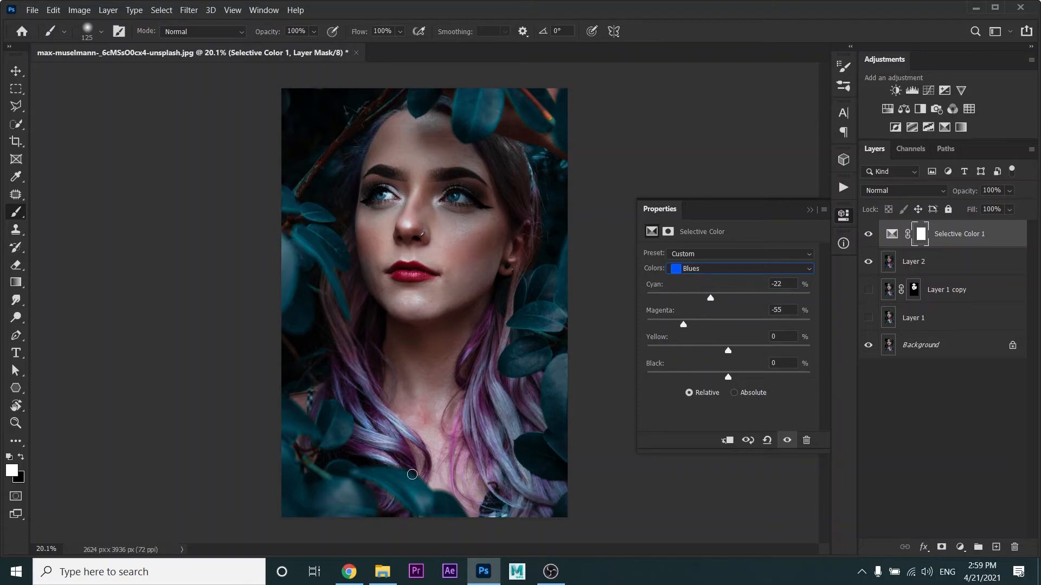
drag(704, 326, 934, 353)
drag(809, 378, 746, 379)
For the magentas in Selective Color, set cyan to -18%, magenta to -15%, yellow to +5% and black to -16%
click(740, 270)
click(726, 280)
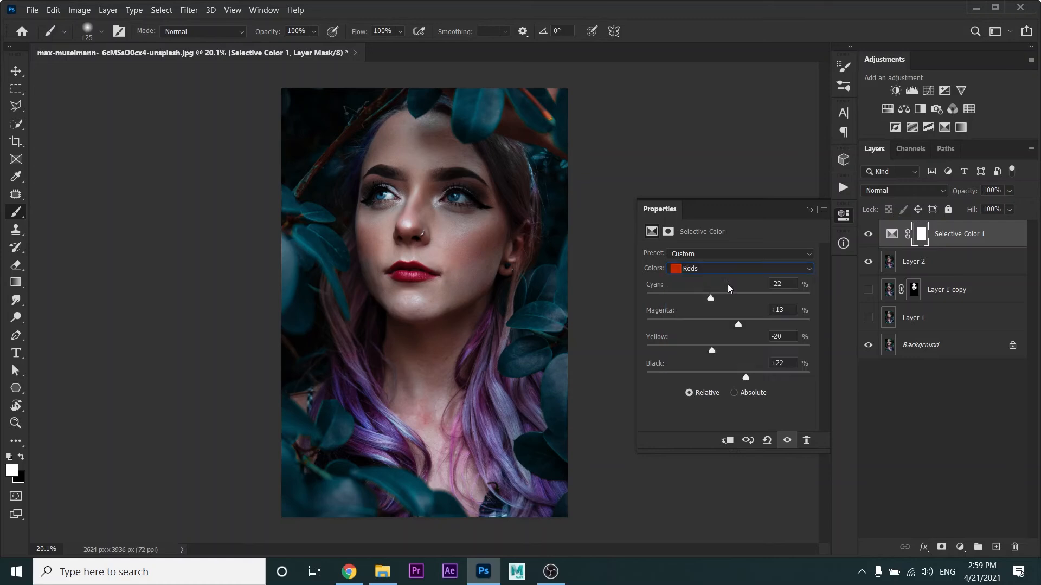
click(744, 269)
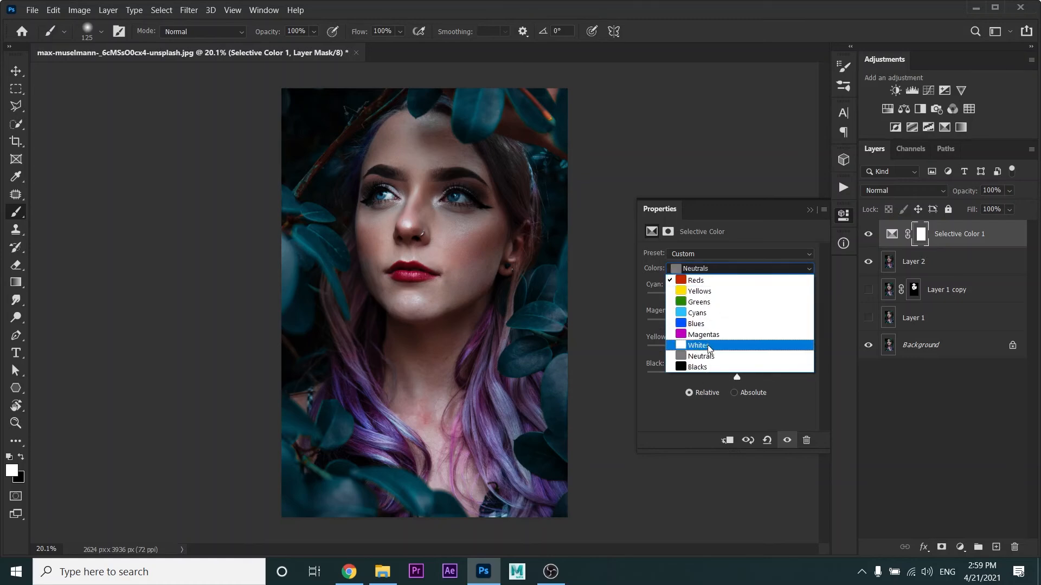
click(736, 268)
click(725, 269)
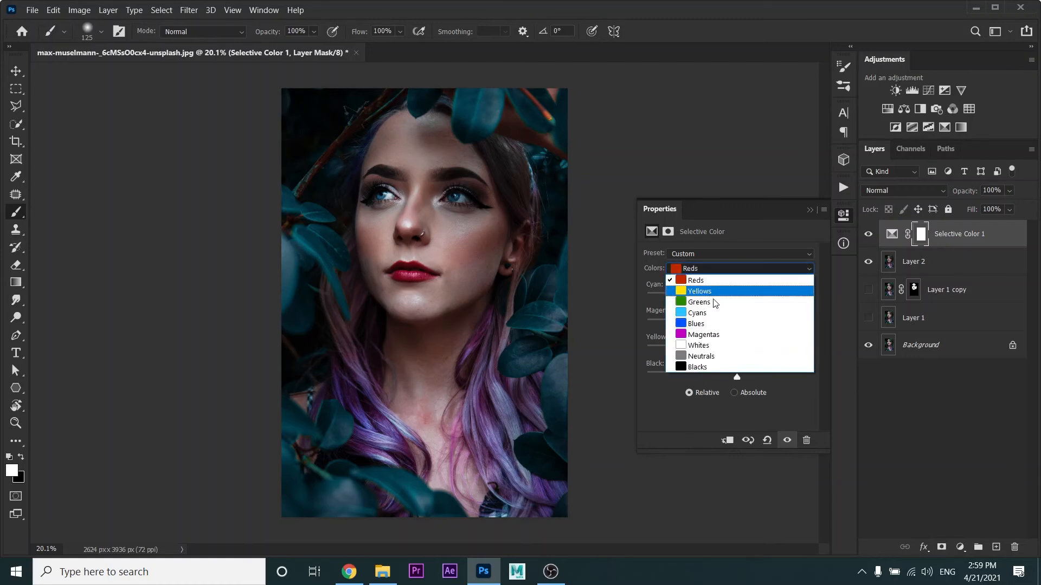
click(708, 339)
drag(728, 298, 717, 390)
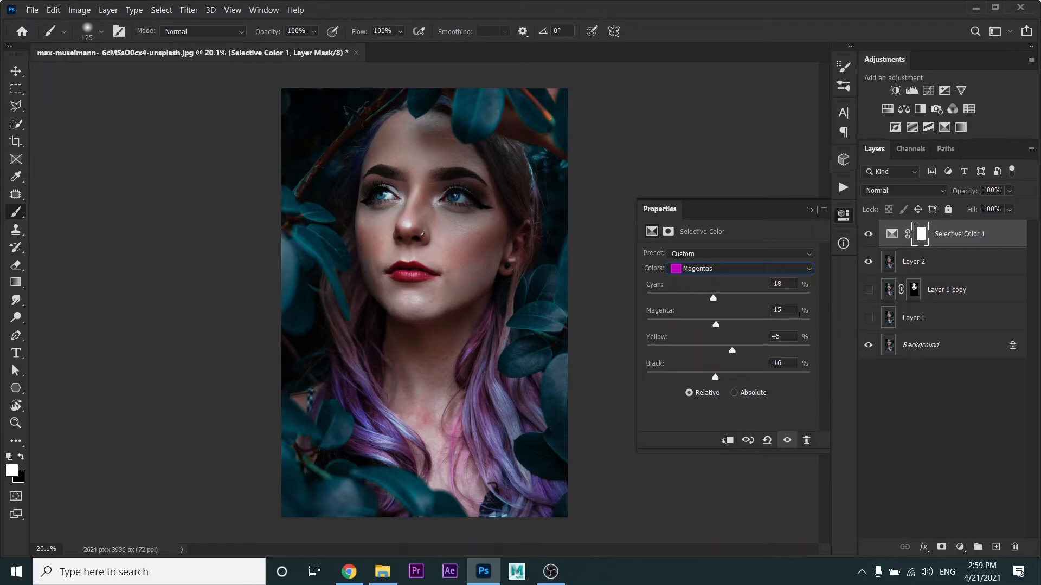
Close the Selective Color settings and compare the portrait with and without that adjustment layer
click(808, 212)
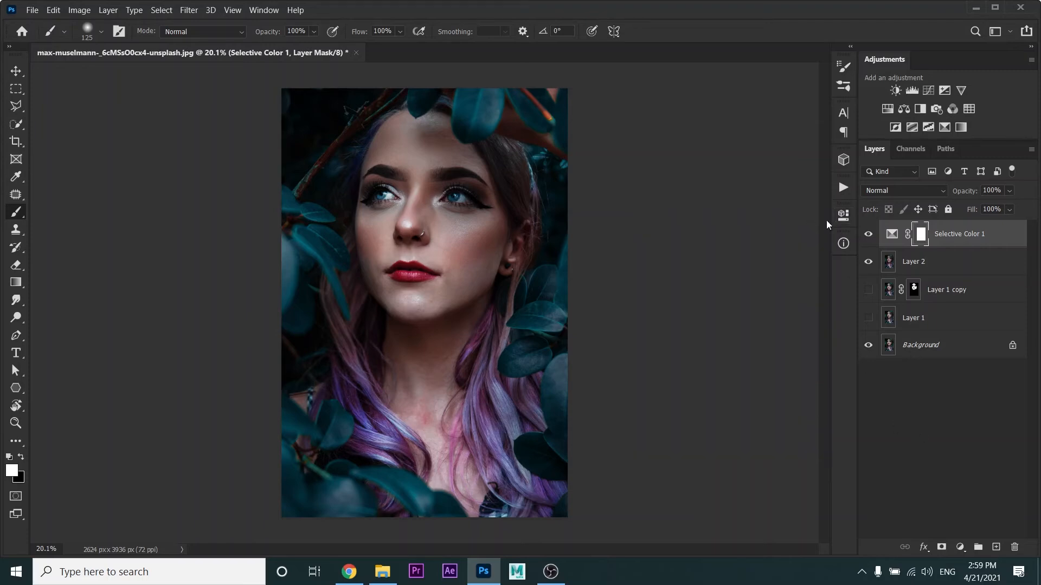
click(869, 244)
drag(956, 250, 956, 243)
Merge all visible layers into a new top layer and hide Selective Color 1 and Layer 2 beneath it
key(ctrl+alt+shift+e)
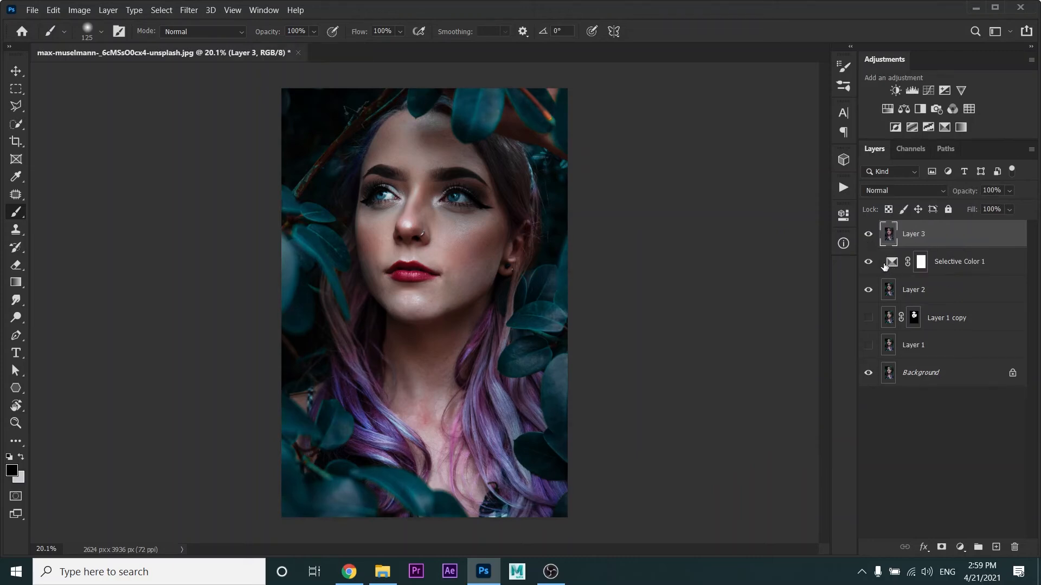
drag(869, 263, 872, 312)
Start the Camera Raw filter on Layer 3 and raise the Color Mixer hue of greens strongly and aquas moderately
key(ctrl+shift+a)
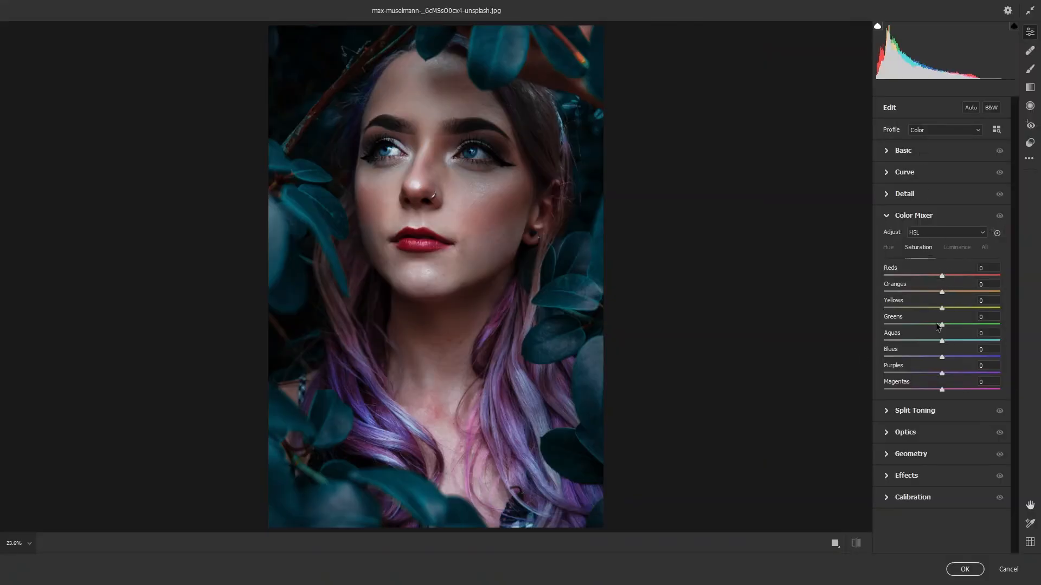
click(889, 249)
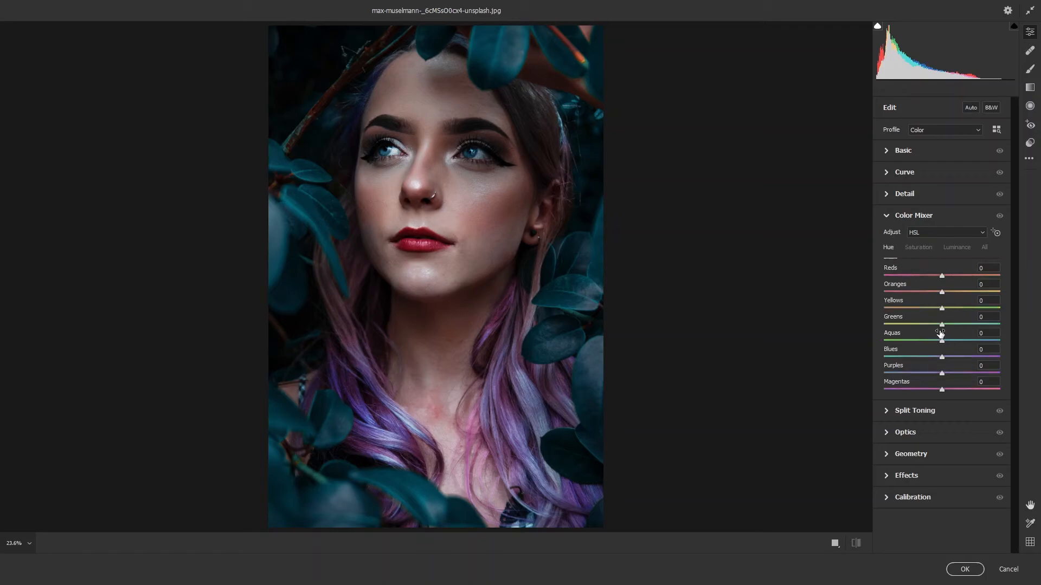
drag(941, 325, 1001, 328)
drag(942, 341, 960, 341)
Set the luminance of reds, oranges and magentas to +33 each
click(956, 248)
mouse_move(941, 292)
mouse_down()
mouse_move(971, 297)
mouse_move(958, 288)
mouse_up()
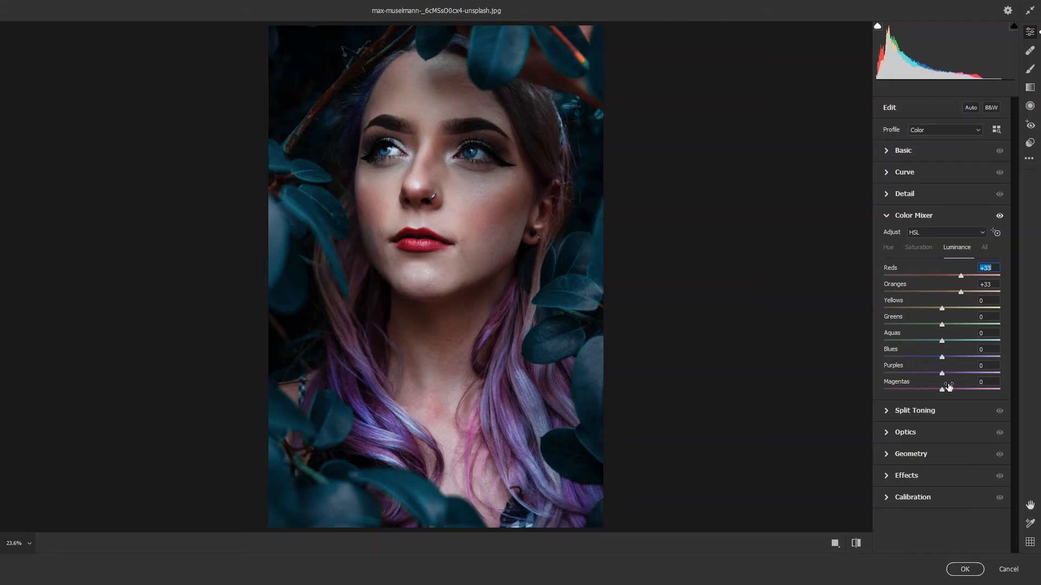
drag(942, 389, 961, 392)
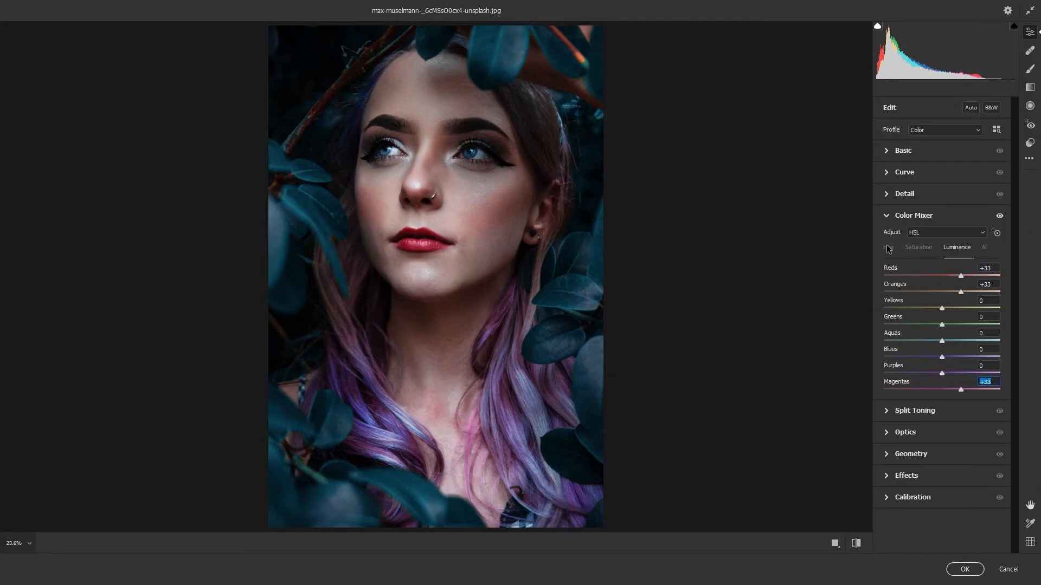
Paint a local adjustment brush area on the upper forehead, enlarge the brush to size 10 and set exposure to +0.35
click(1030, 69)
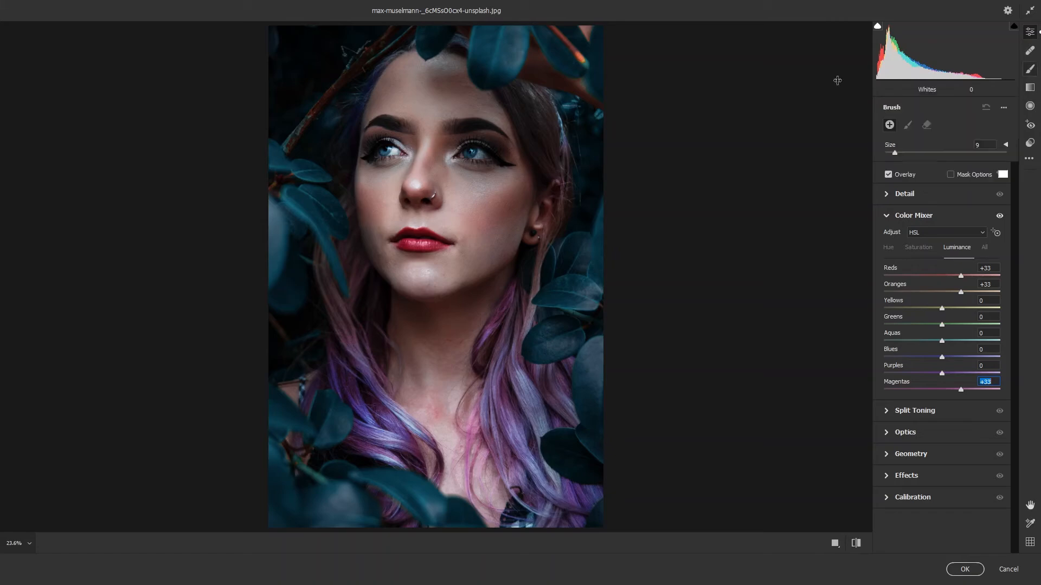
key(])
drag(441, 72, 454, 86)
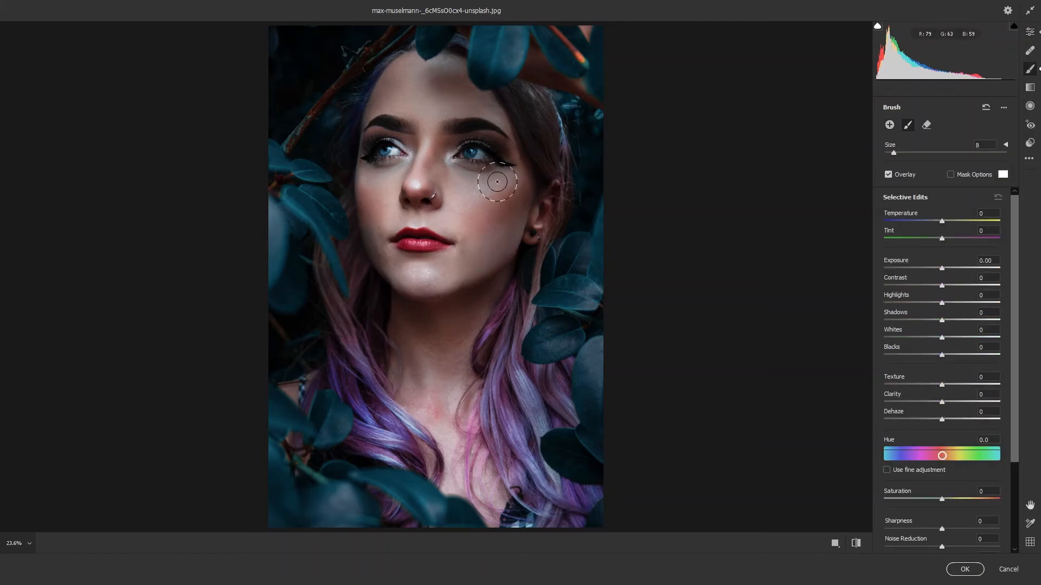
key(])
key(])
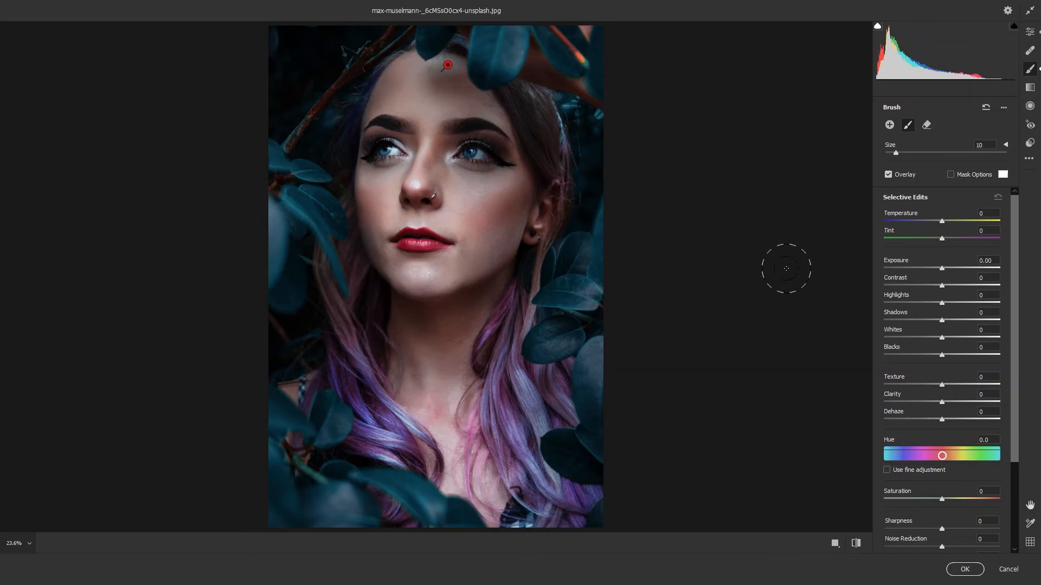
click(948, 269)
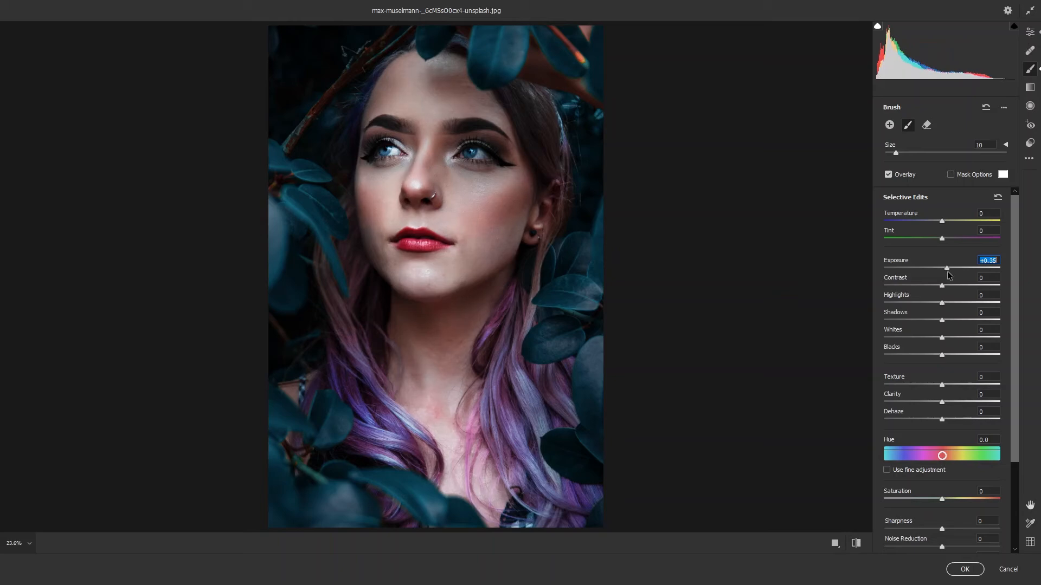
Set the forehead brush area's highlights to -21, shadows to +23 and blacks to +1, raise clarity slightly, and apply the Camera Raw filter
mouse_move(943, 302)
mouse_down()
mouse_move(930, 303)
mouse_move(958, 320)
mouse_move(956, 354)
mouse_move(944, 356)
mouse_up()
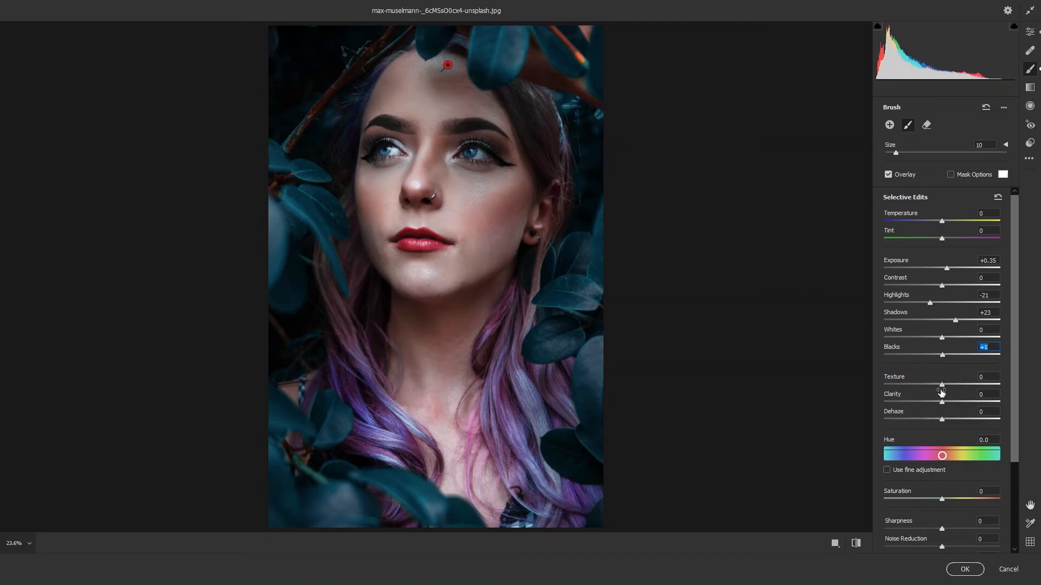
drag(942, 402, 948, 398)
click(965, 570)
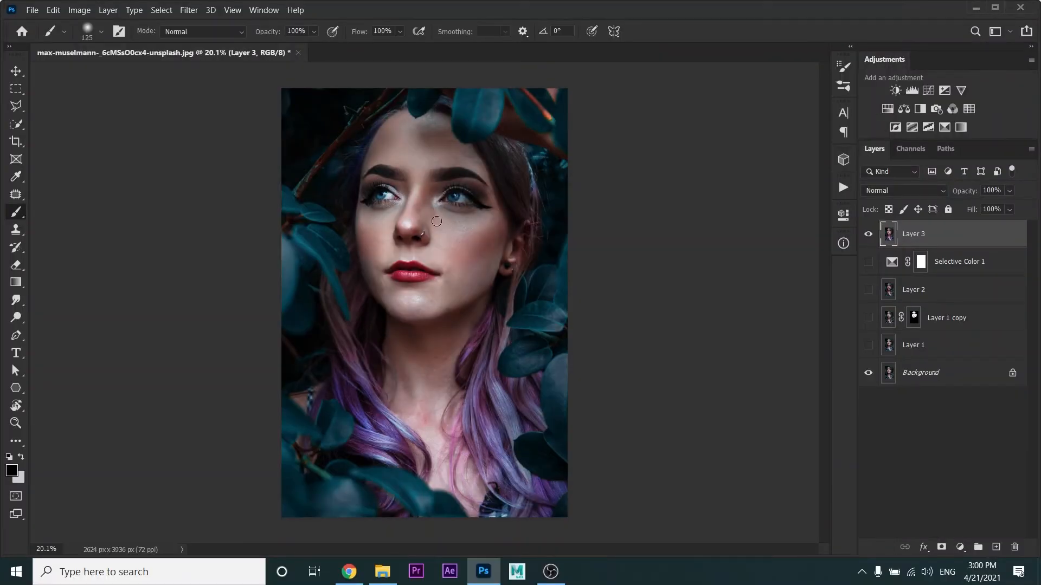
Add a Curves adjustment layer above Layer 3 and darken the RGB curve slightly in shadows and midtones, moving the black point slightly inward
click(960, 547)
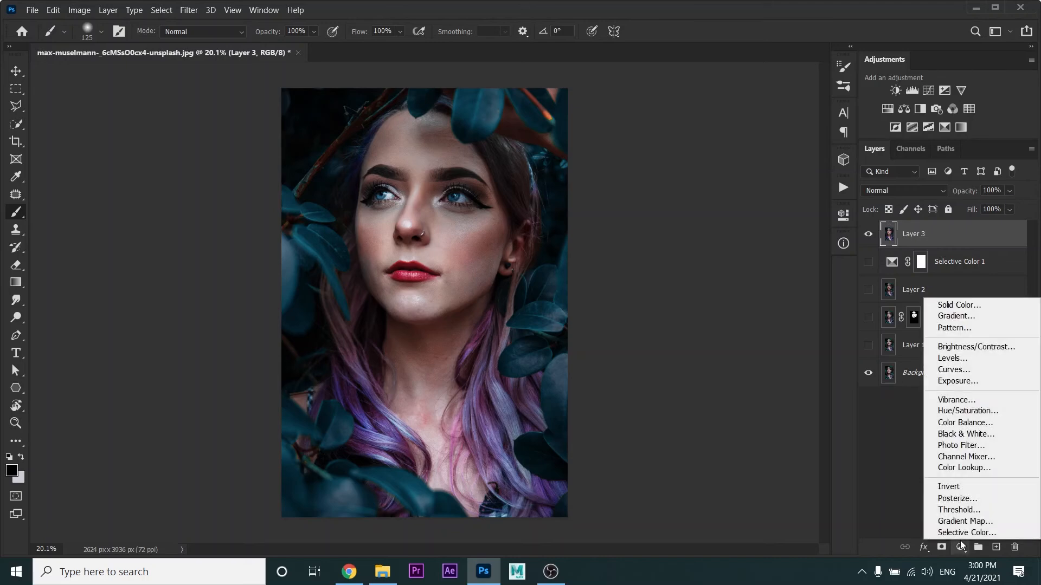
click(949, 369)
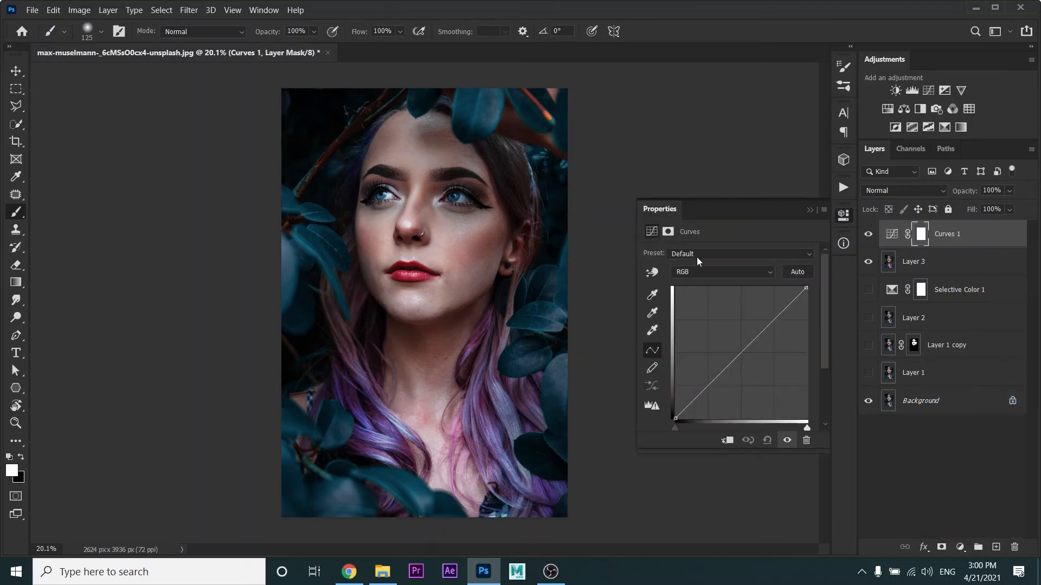
drag(693, 401, 694, 404)
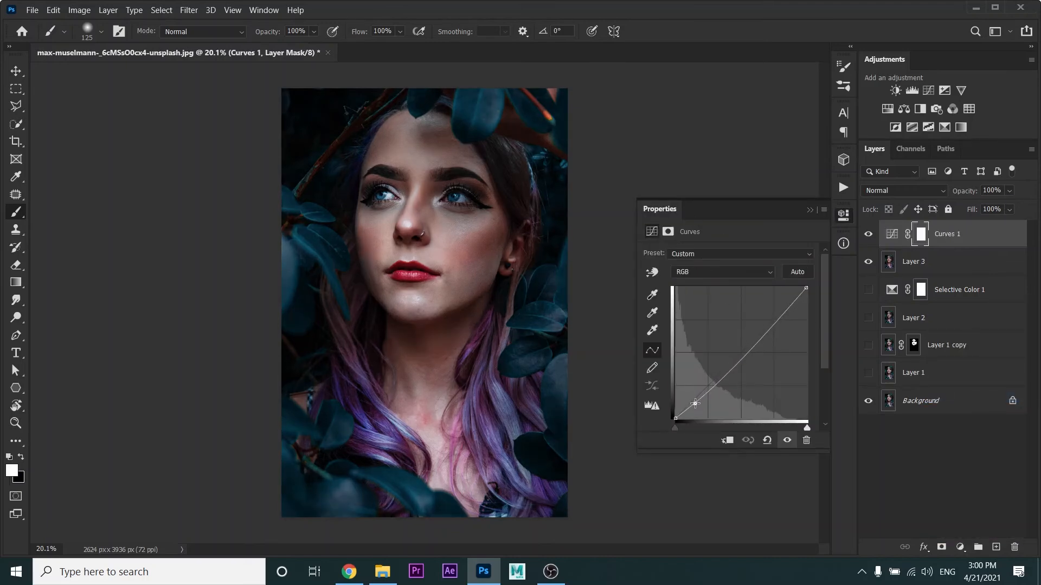
drag(747, 350, 747, 356)
drag(676, 415, 679, 418)
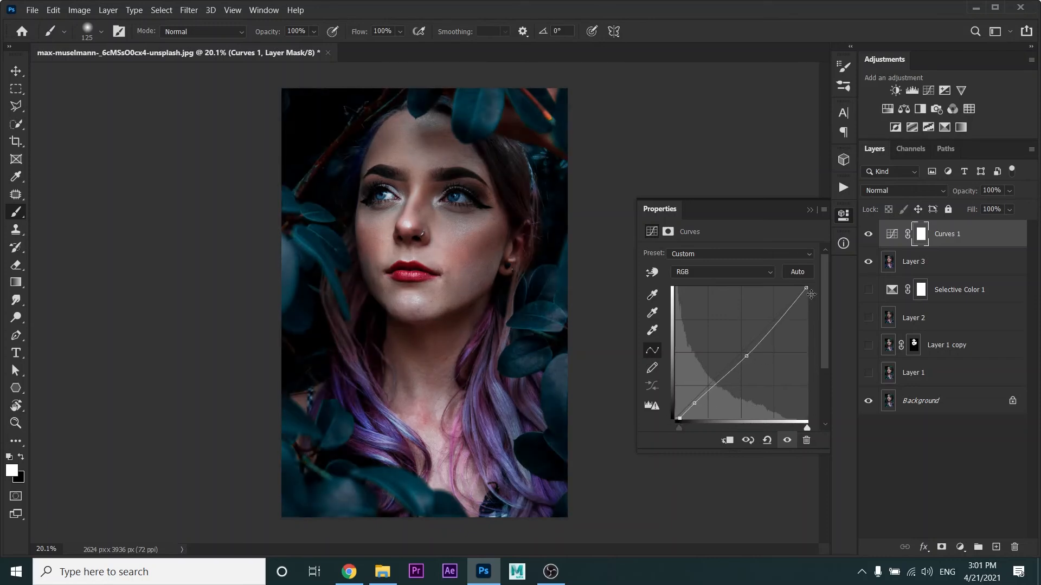
mouse_move(803, 292)
mouse_down()
mouse_move(793, 287)
mouse_move(807, 288)
mouse_up()
Lift the black end of the red channel curve slightly and reduce the Curves layer's opacity to 86%
click(721, 272)
click(691, 289)
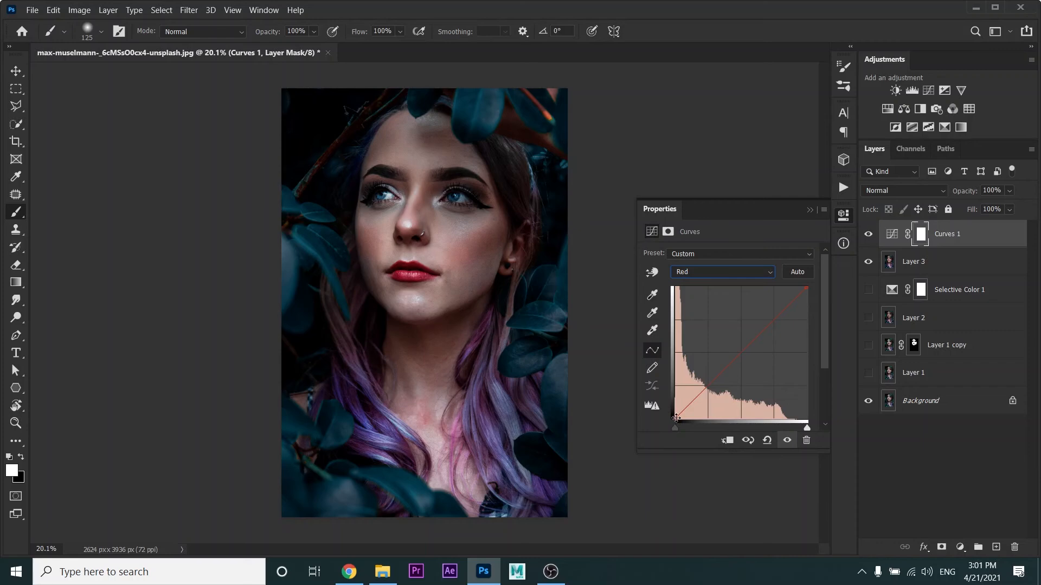
mouse_move(676, 418)
mouse_down()
mouse_move(692, 418)
mouse_move(666, 416)
mouse_up()
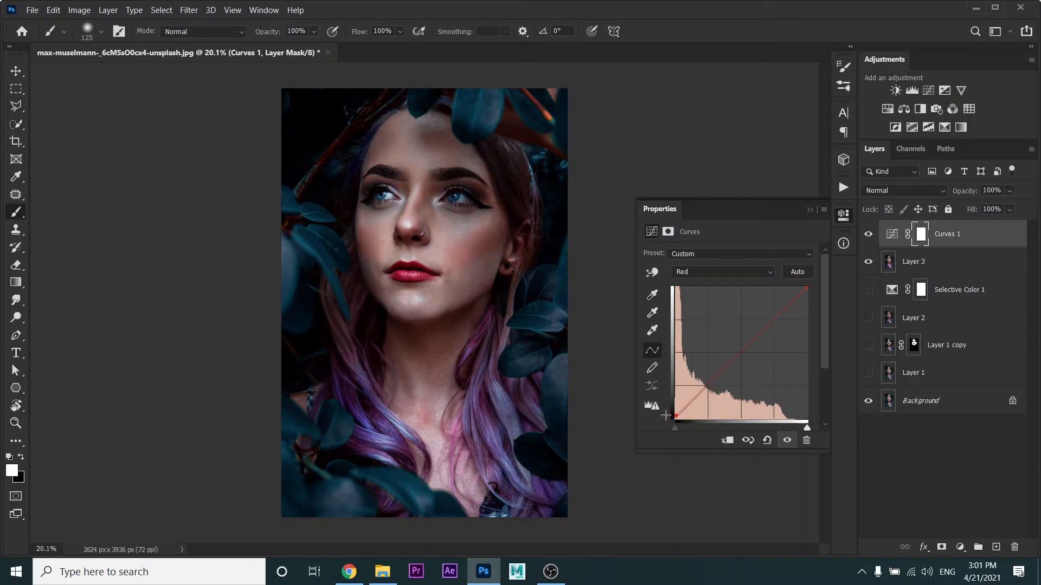
click(809, 210)
drag(960, 191, 950, 190)
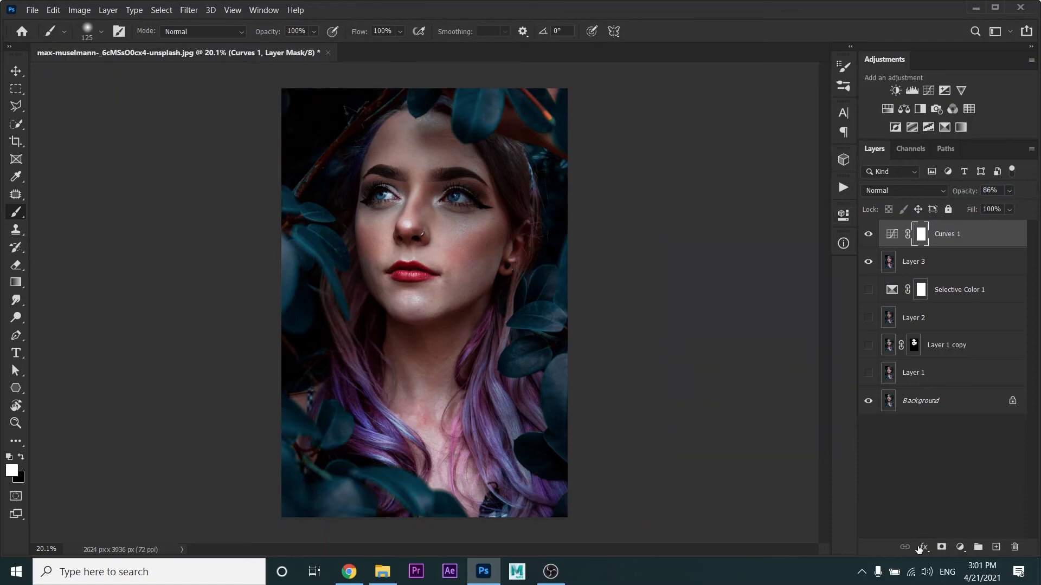
Add a Color Lookup adjustment layer using the 3D LUT 3rd eye extention-VG-17.CUBE
click(960, 547)
click(954, 474)
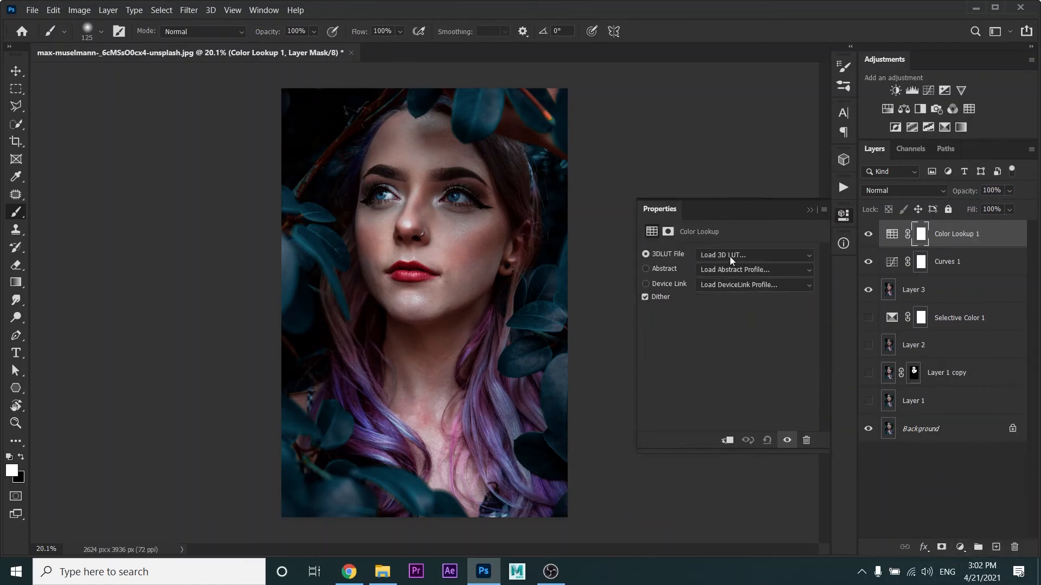
click(727, 253)
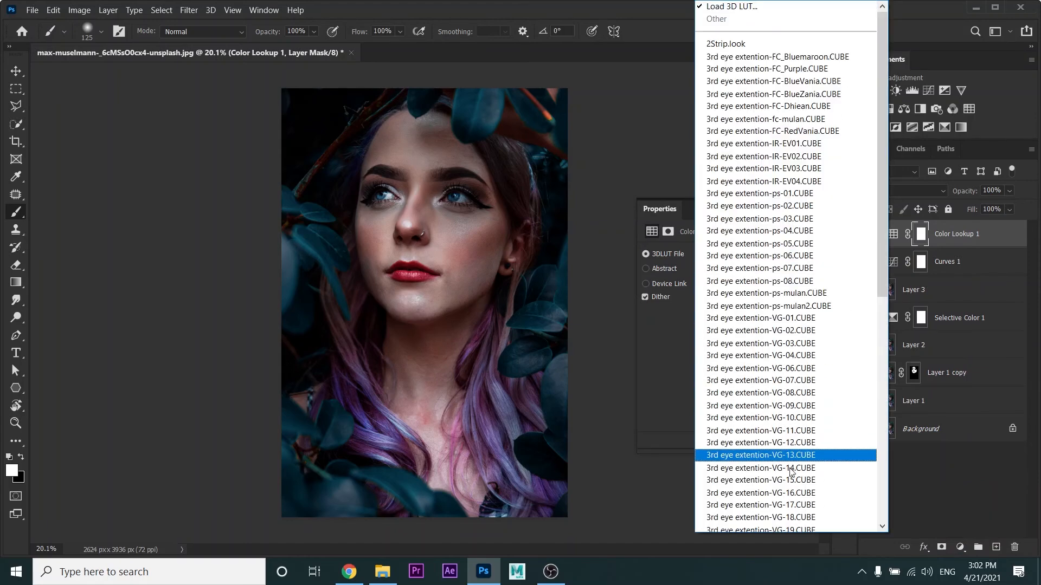
click(791, 505)
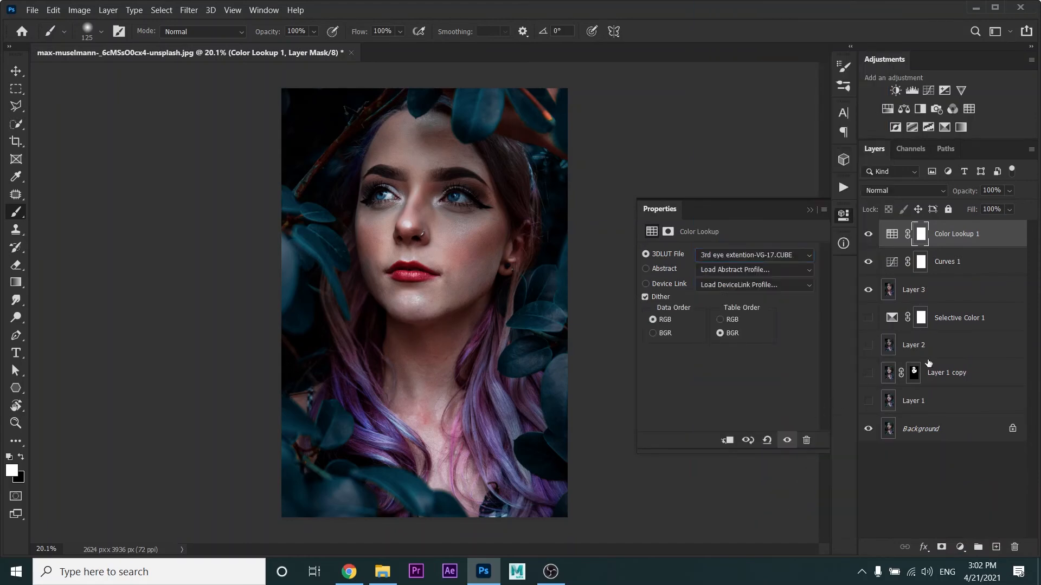
Add a Channel Mixer adjustment layer with the Red output channel set to red +98, green -2 and blue +3
click(961, 545)
click(958, 466)
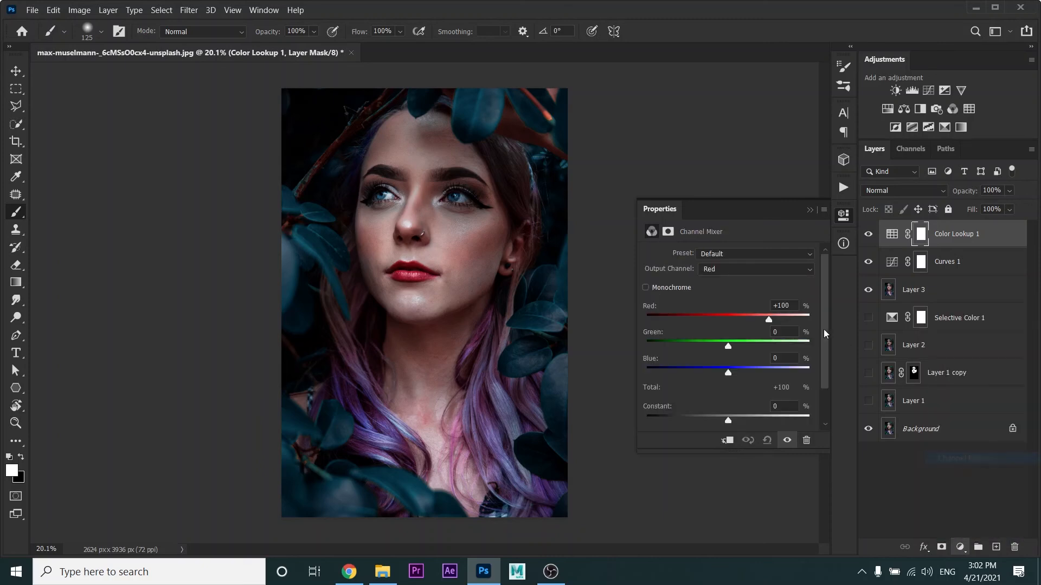
mouse_move(765, 319)
mouse_down()
mouse_move(753, 318)
mouse_move(768, 317)
mouse_up()
drag(728, 346, 732, 378)
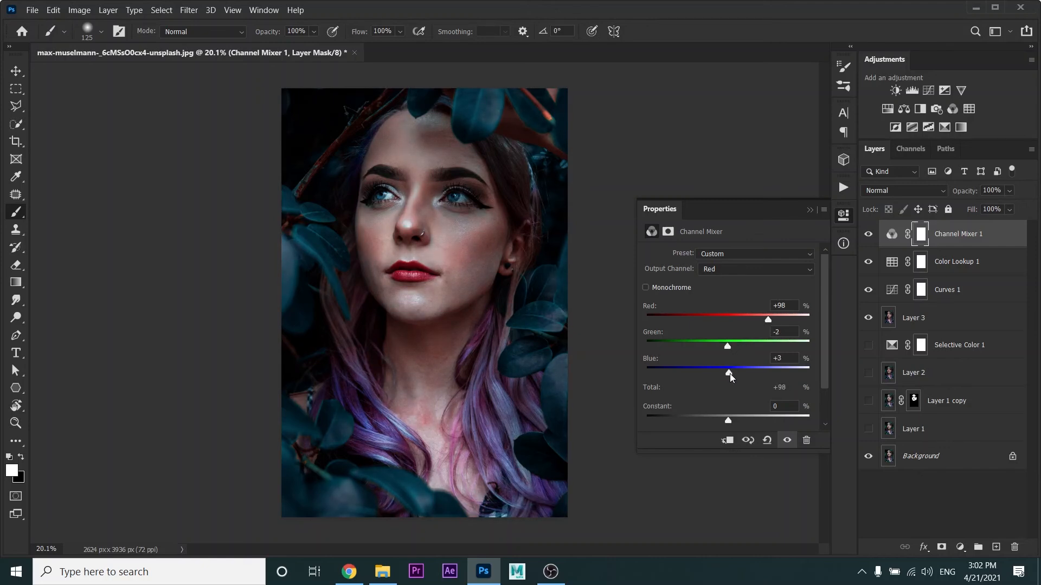
click(808, 211)
Add a Color Balance adjustment layer with midtones set to cyan-red +6, magenta-green -4 and yellow-blue -9
click(960, 547)
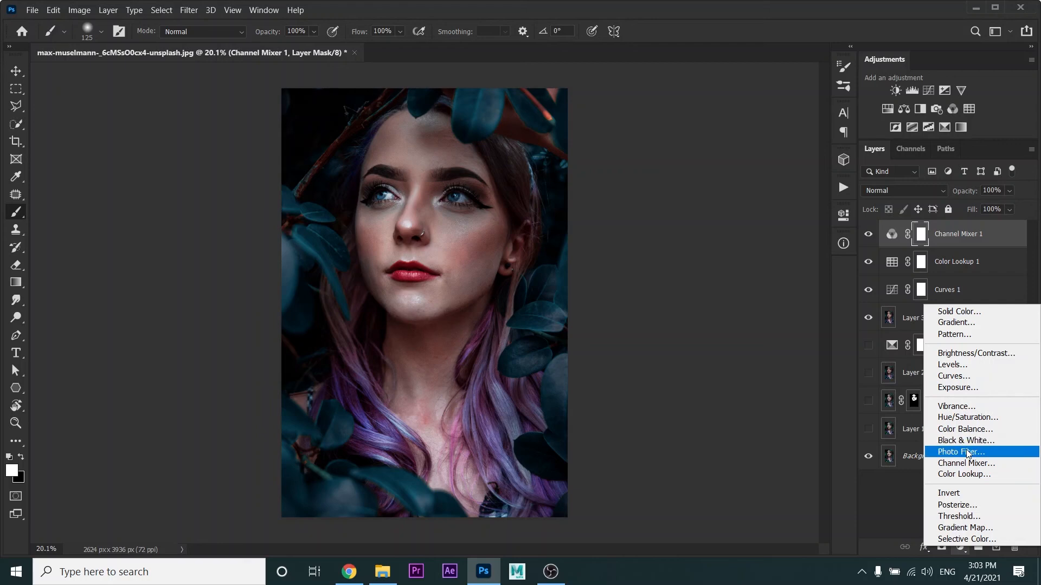
click(964, 429)
mouse_move(707, 285)
mouse_down()
mouse_move(721, 289)
mouse_move(707, 300)
mouse_up()
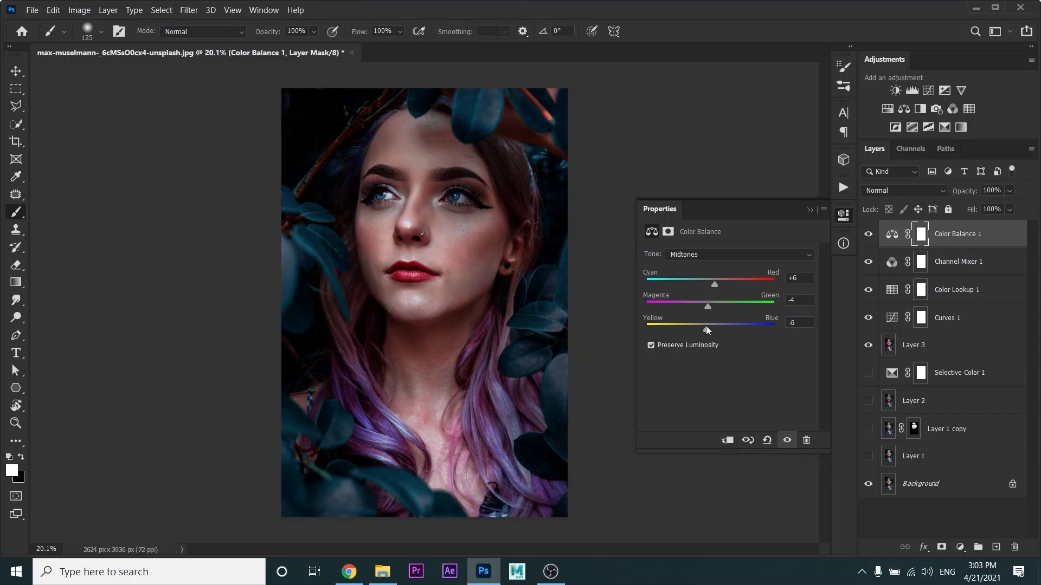
click(717, 256)
click(736, 184)
click(808, 210)
Merge all visible layers into a new top layer and add a Levels adjustment with input levels 4, 1.12 and 216
key(ctrl+shift+alt+e)
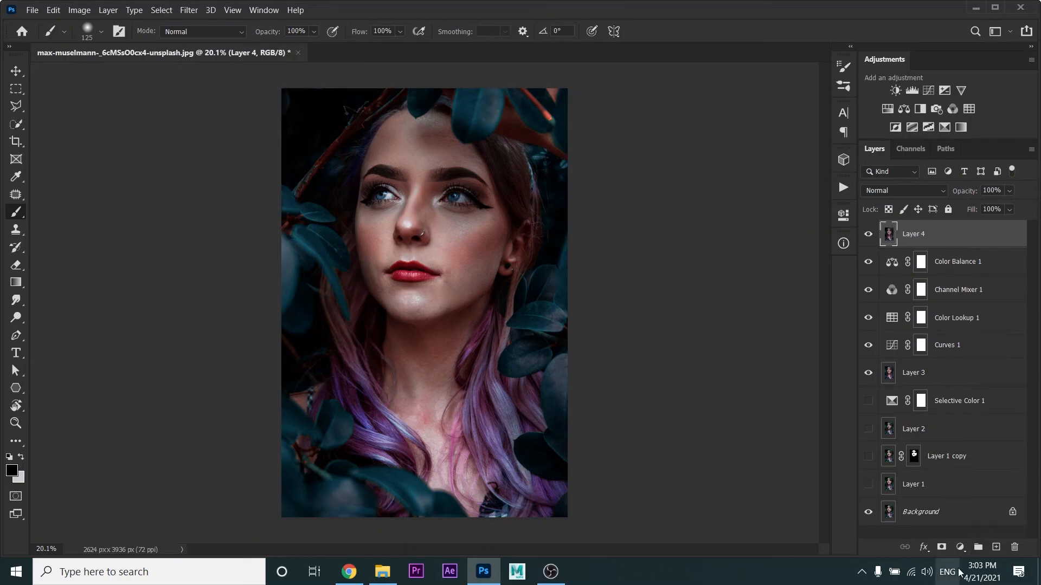
click(959, 549)
click(965, 367)
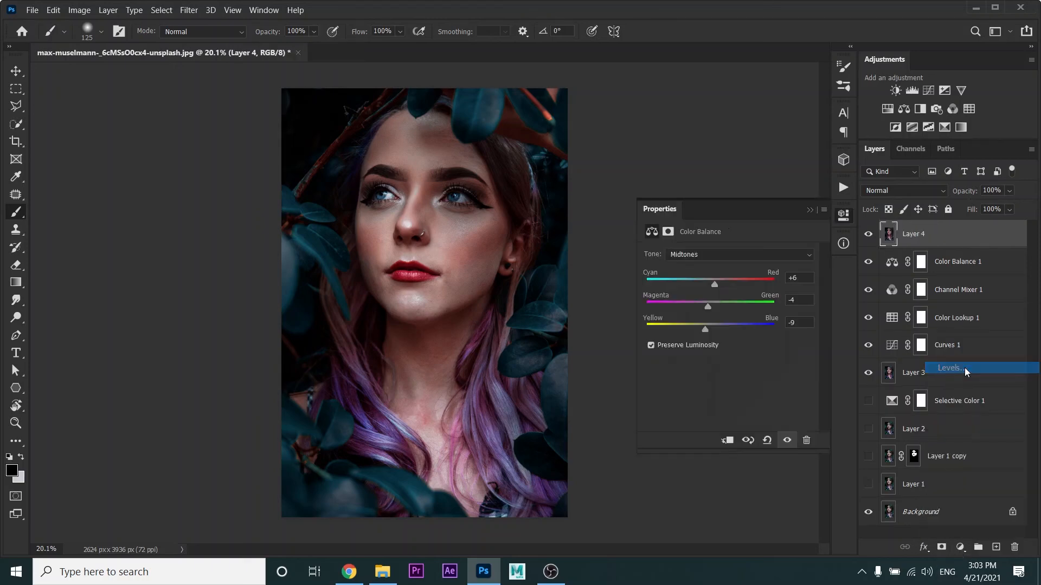
drag(811, 353, 667, 352)
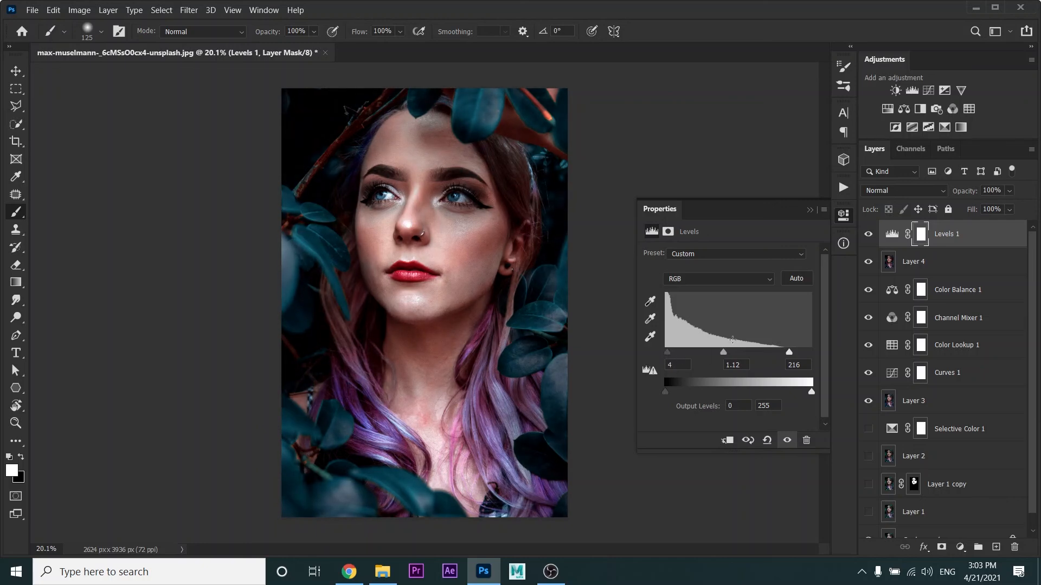
click(810, 211)
Merge all visible layers into a new top layer and hide every layer between it and the Background
key(ctrl+shift+alt+e)
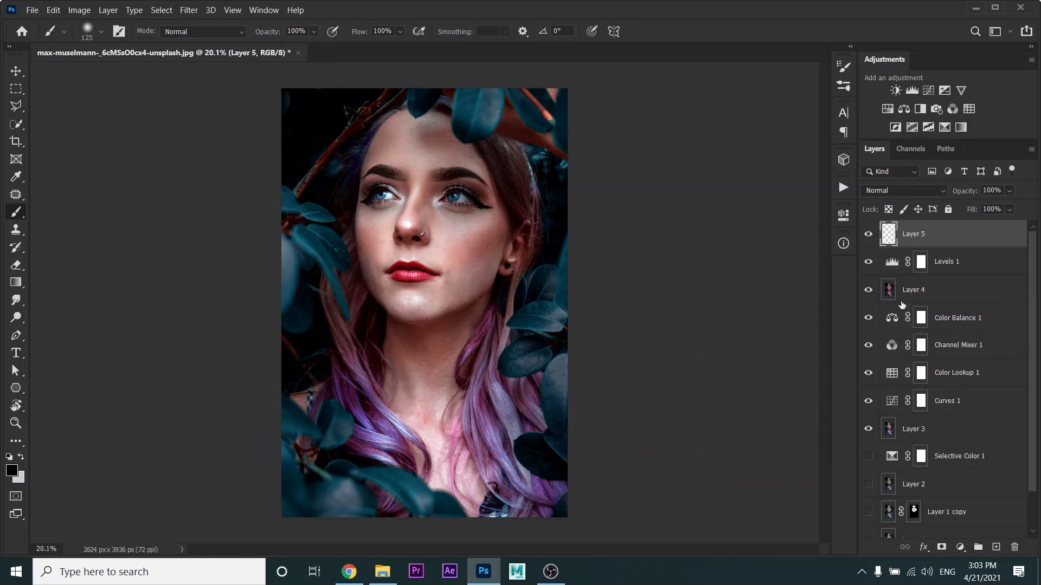
drag(868, 263, 868, 480)
scroll(893, 495, down, 2)
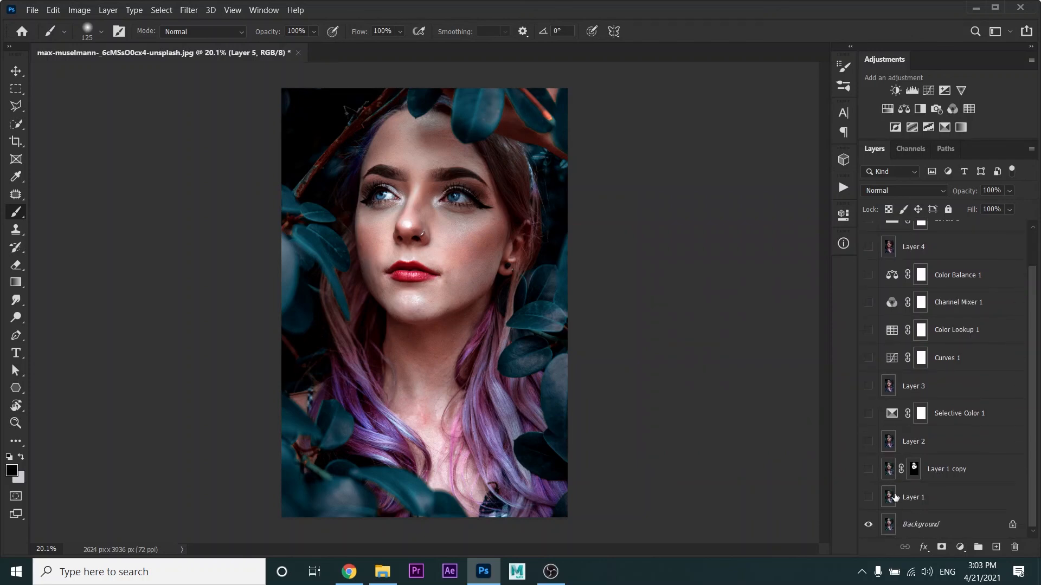
Toggle the visibility of Layer 5 repeatedly to compare the graded portrait with the original, leaving it visible
scroll(887, 442, up, 2)
click(868, 234)
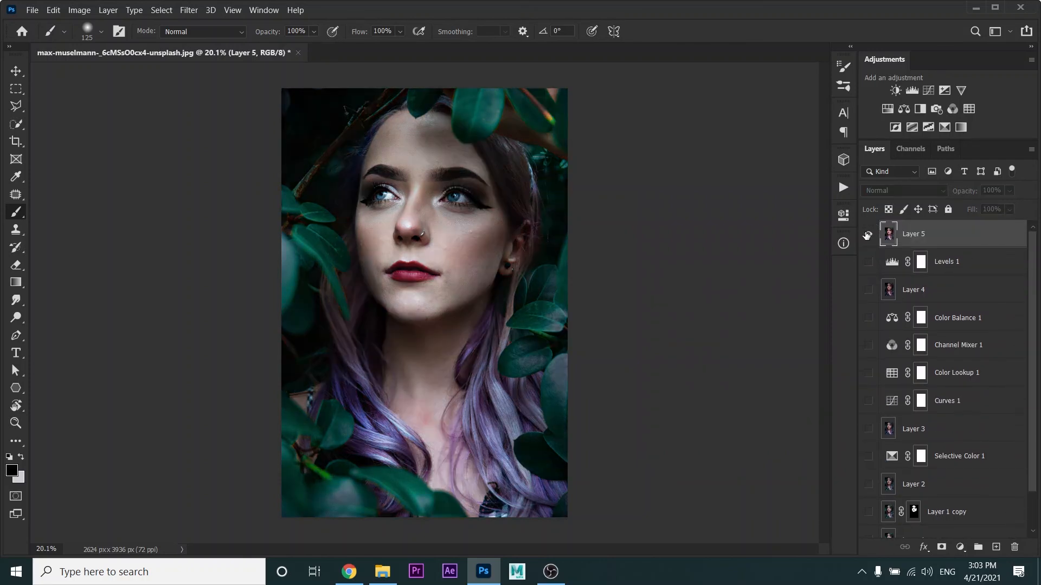
click(868, 235)
click(868, 234)
click(868, 234)
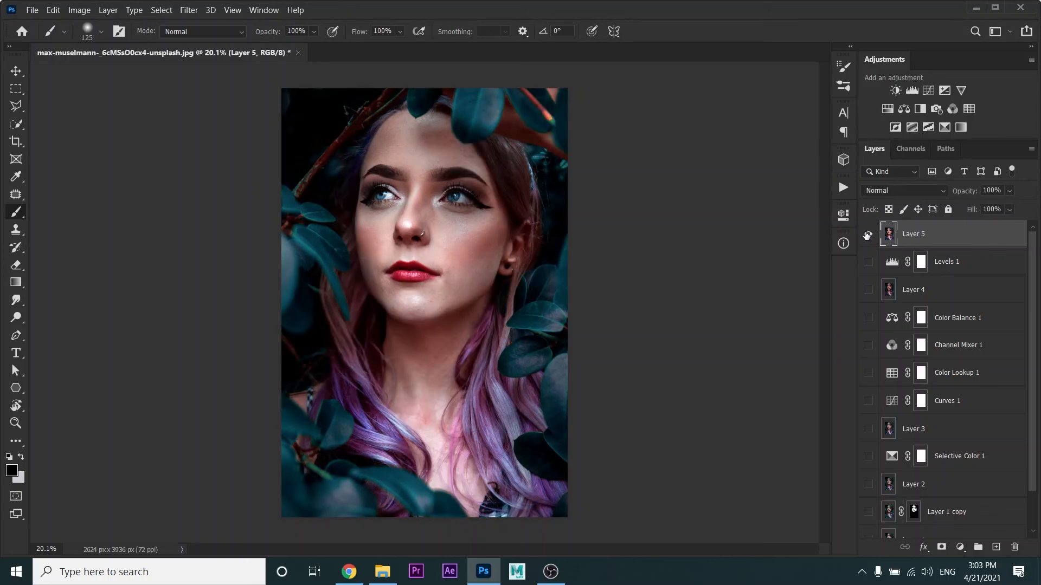
click(867, 235)
click(868, 235)
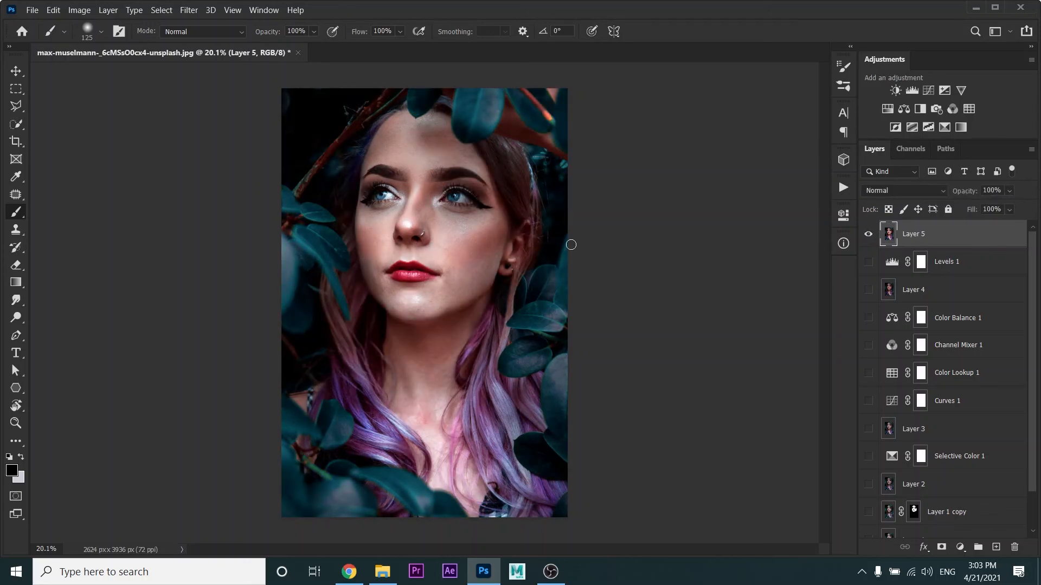